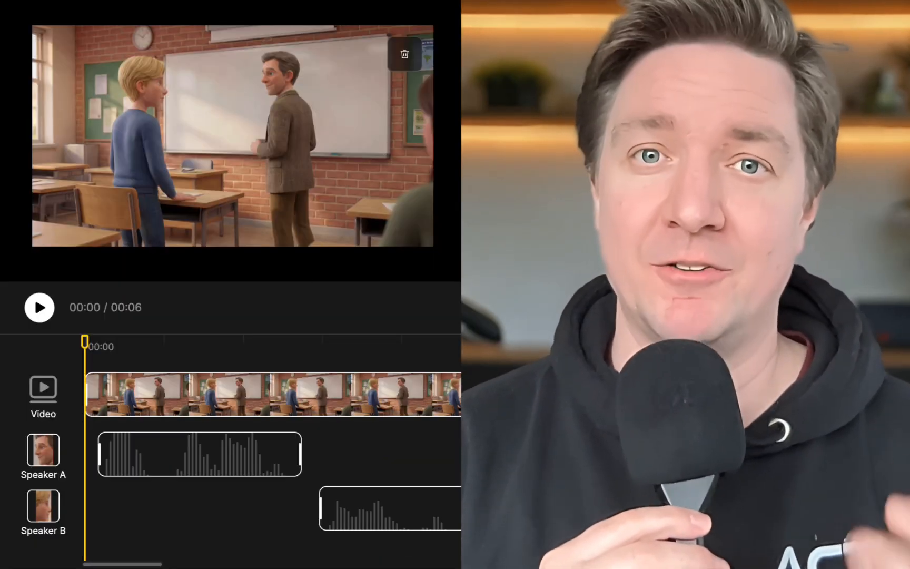
Play the two-speaker classroom scene from the start of its timeline
scroll(273, 447, up, 5)
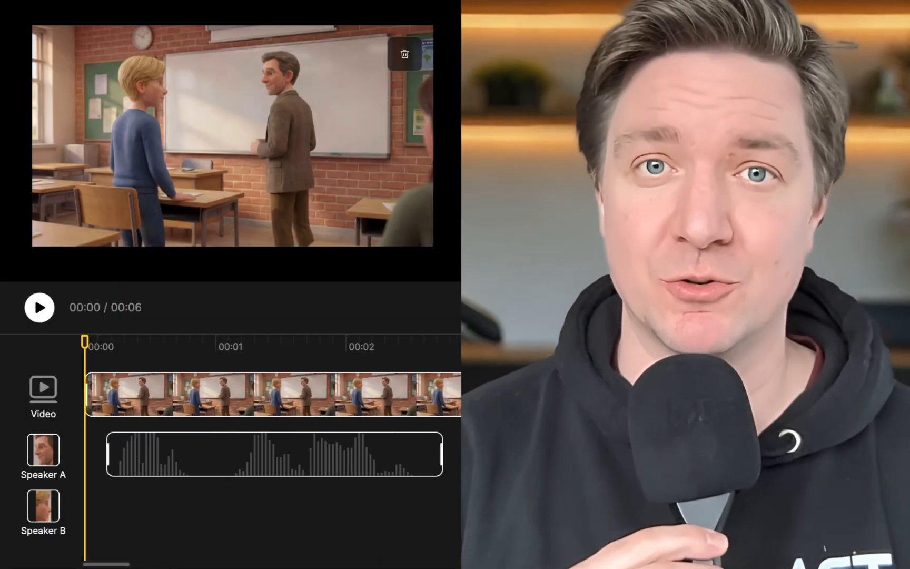
click(39, 308)
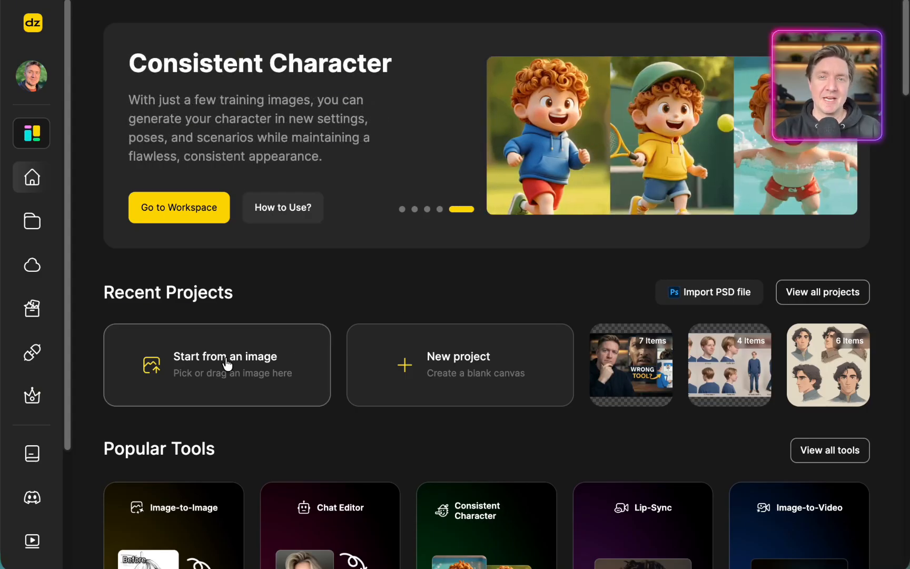
Start a project from the image ACT avatar.png in Downloads and dismiss the Hailuo 2.3 announcement
click(227, 363)
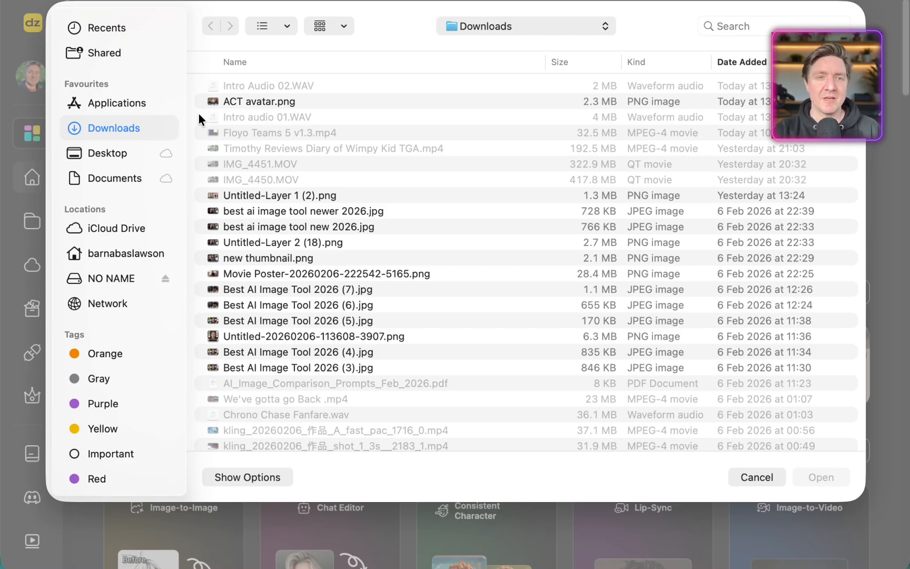
click(252, 101)
click(800, 473)
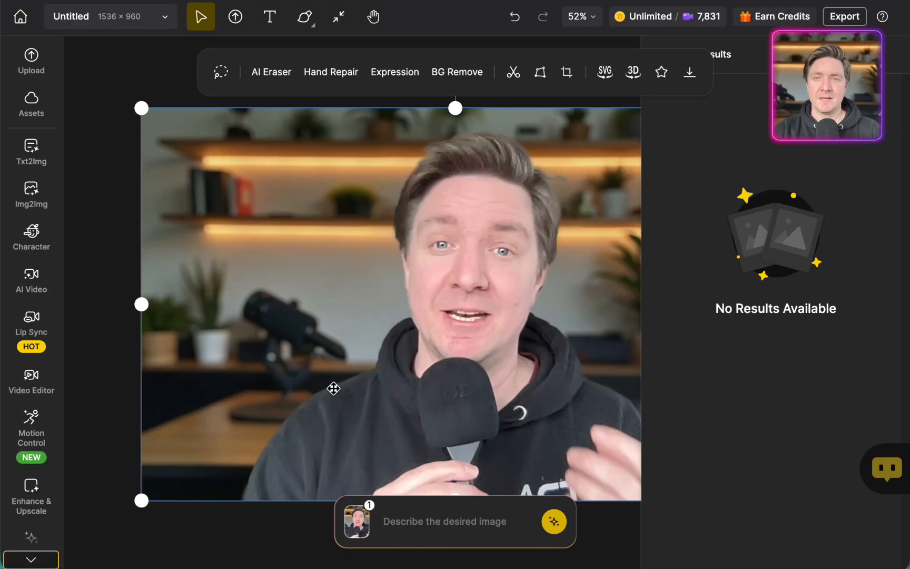
scroll(338, 388, right, 1)
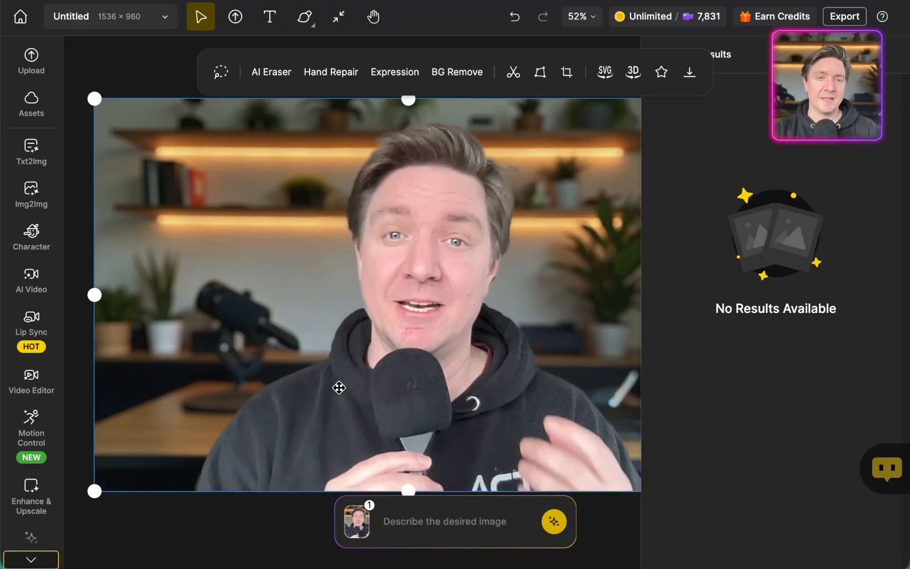
Open Lip Sync and use the canvas avatar image as the face, cropped to 16:9
click(30, 326)
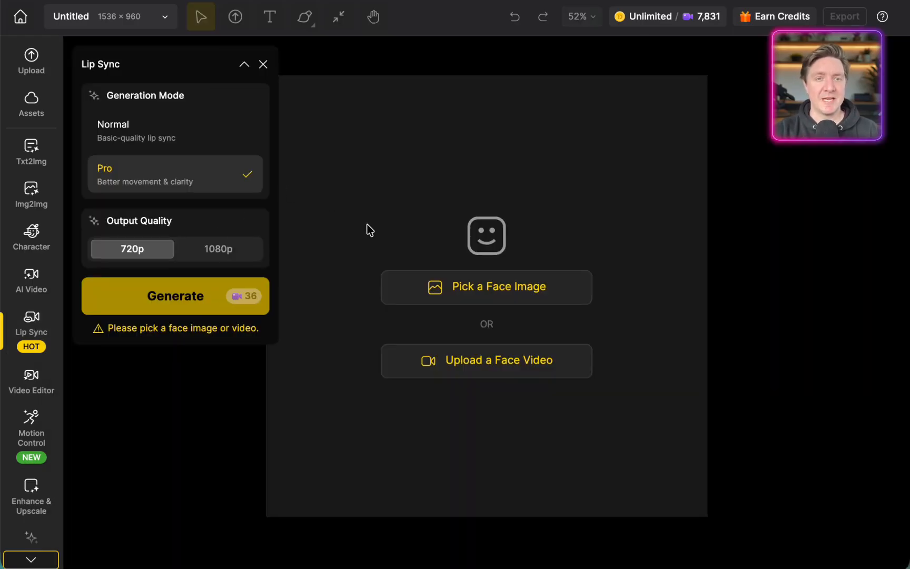
click(516, 293)
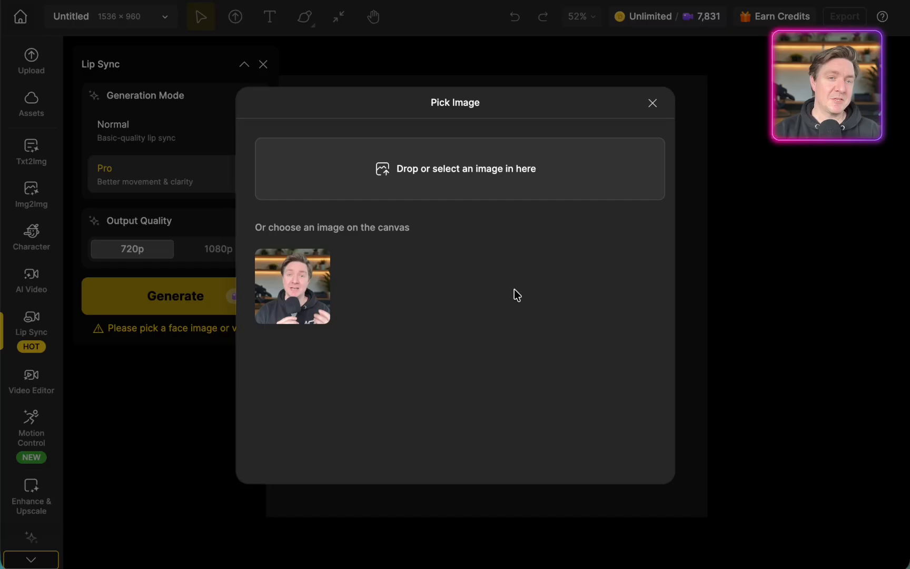
click(291, 285)
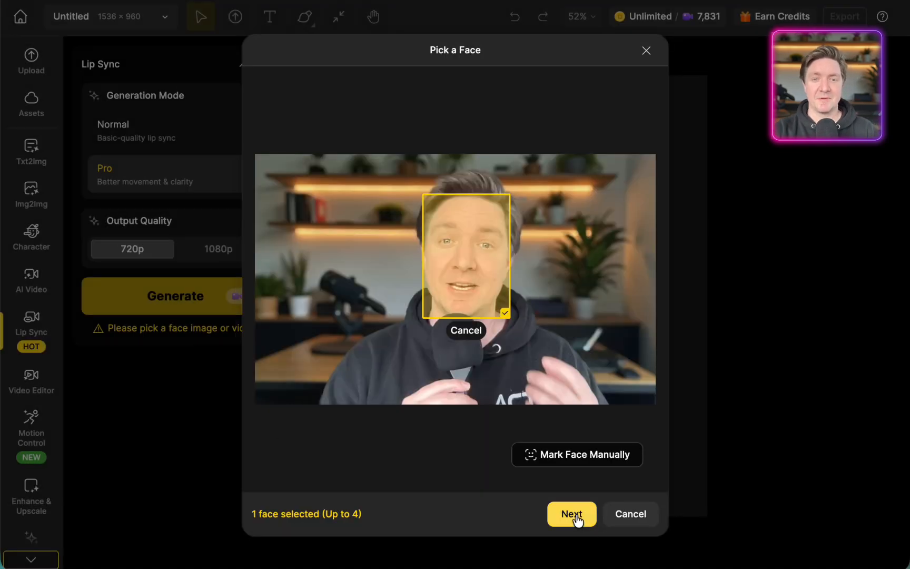
click(576, 516)
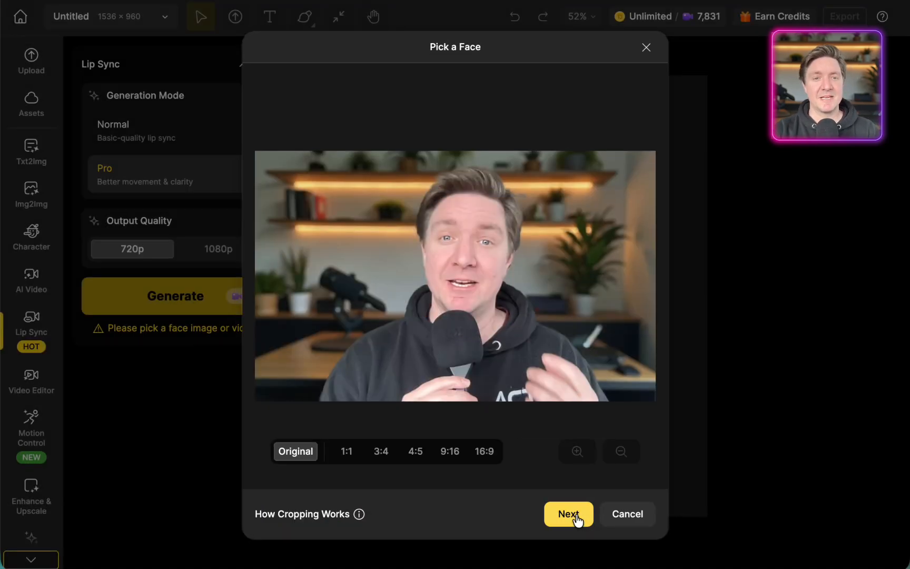
click(484, 453)
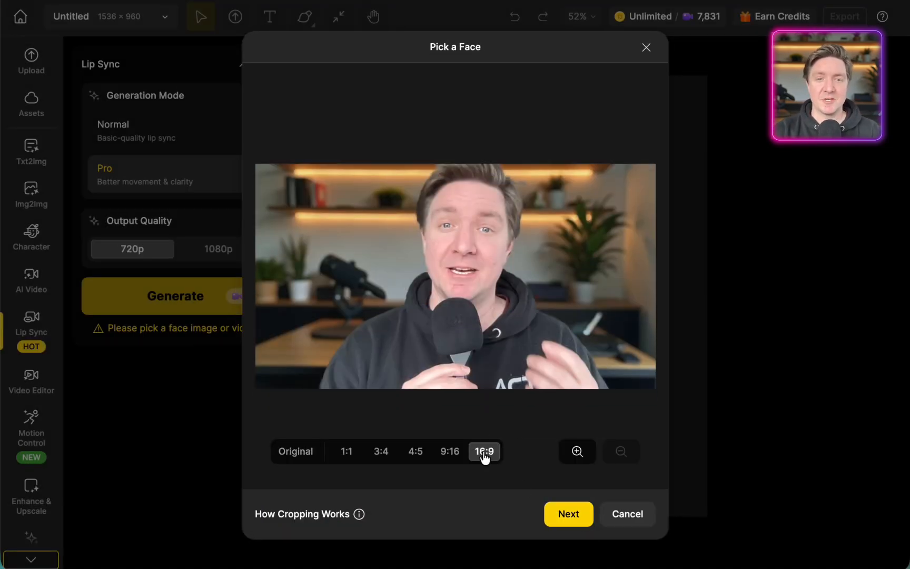
click(578, 515)
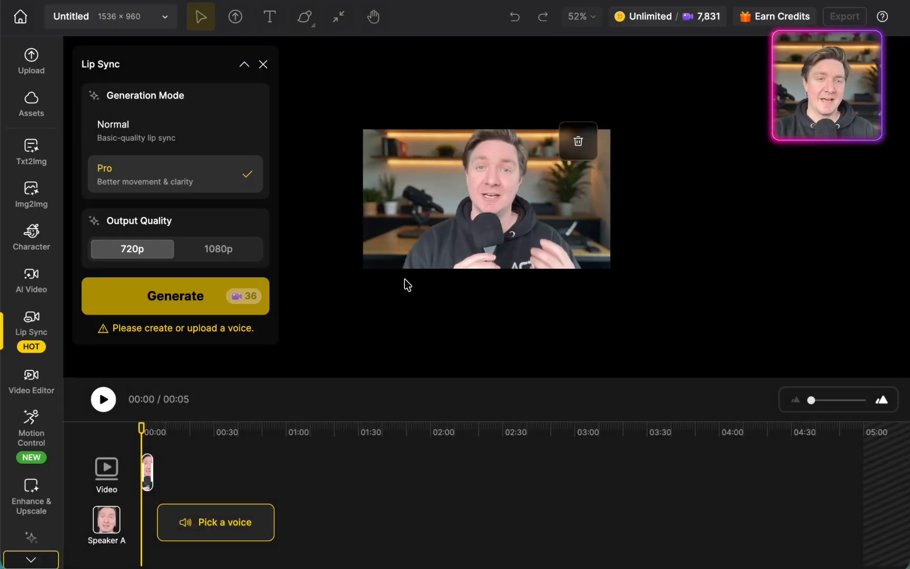
Set the lip-sync output quality to 1080p and upload an audio file as Speaker A's voice
click(212, 252)
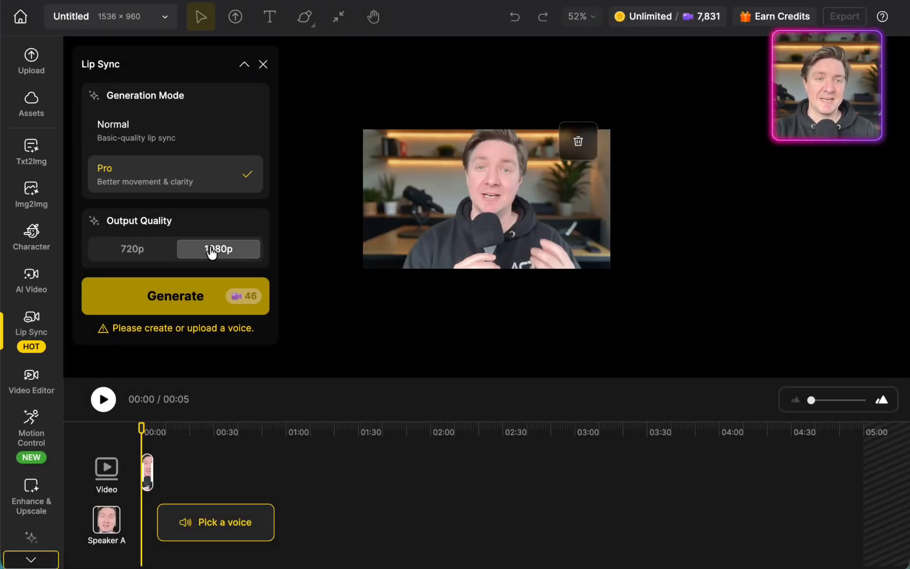
click(229, 530)
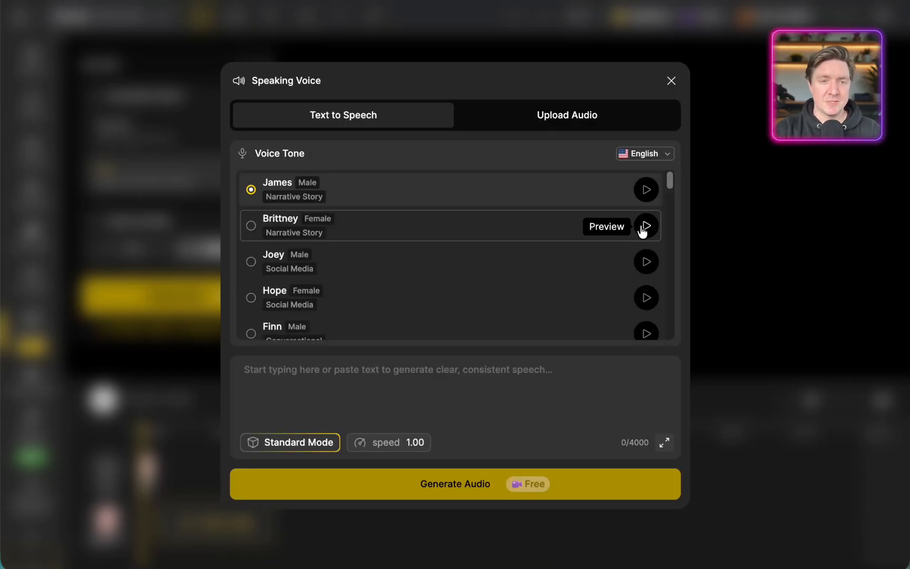
click(567, 116)
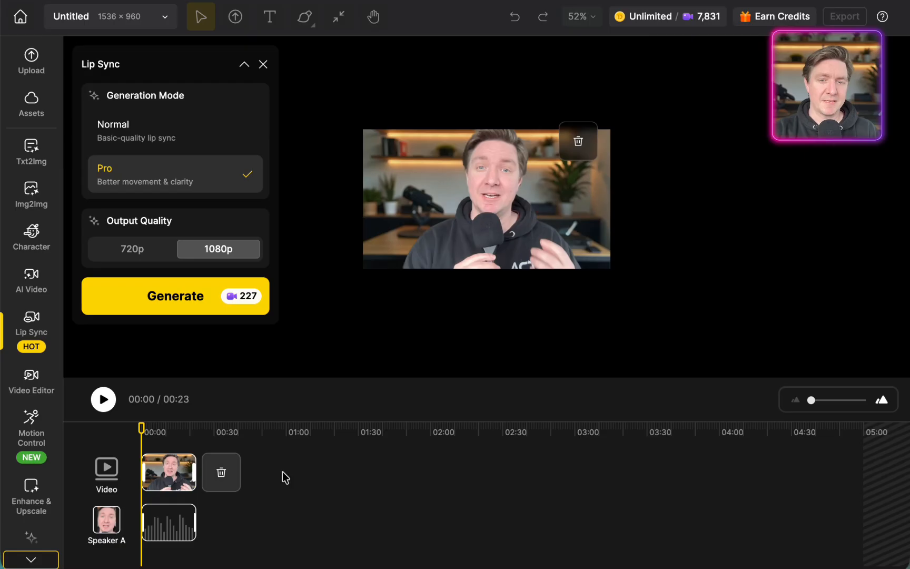
Preview the uploaded voice on the timeline and generate the lip-sync video
drag(815, 402, 823, 404)
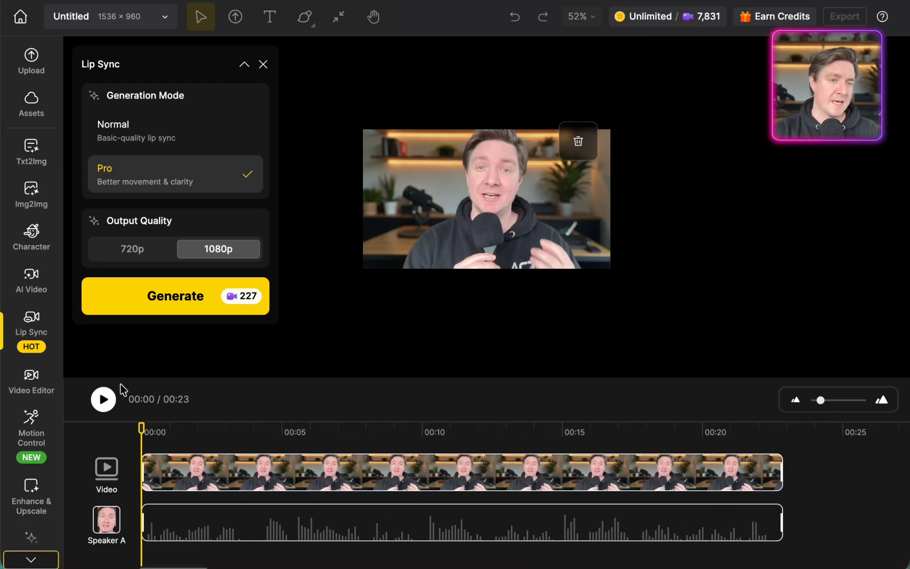
click(104, 399)
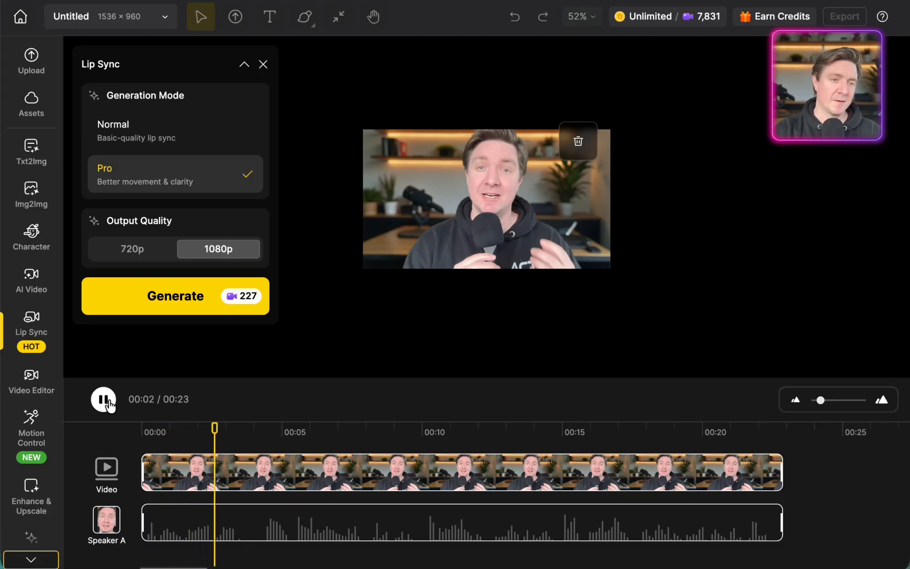
click(104, 399)
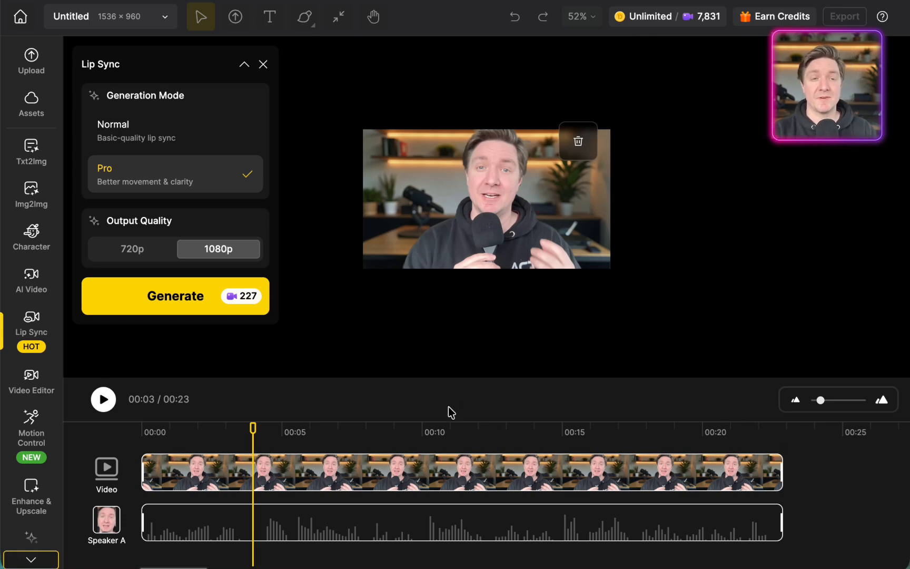
click(195, 305)
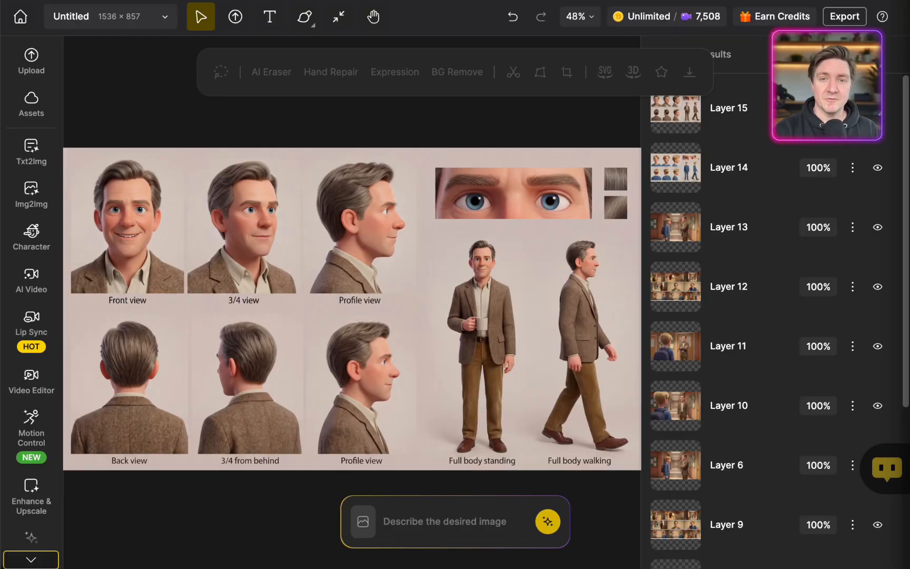
Hide and show Layer 15 to compare the teacher's character sheet with the boy's sheet beneath it
click(881, 113)
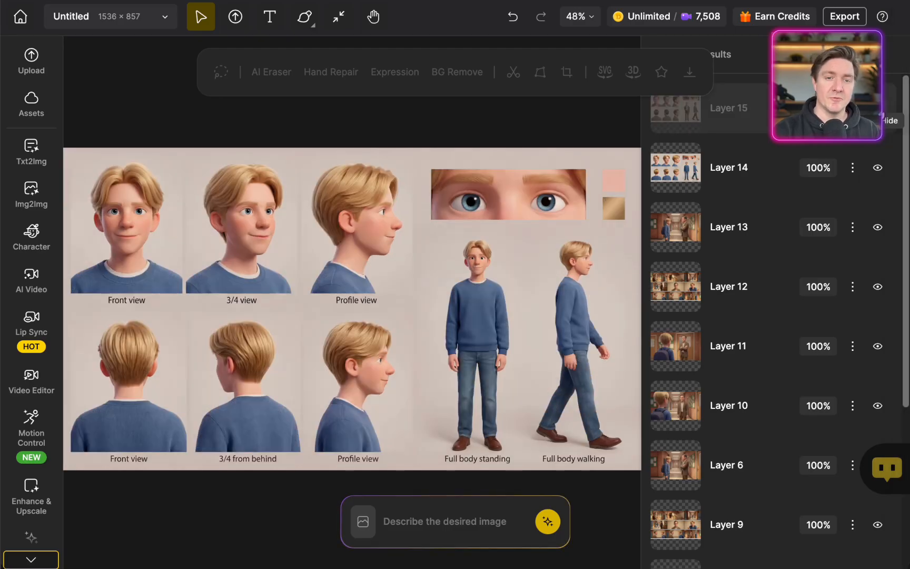
click(880, 112)
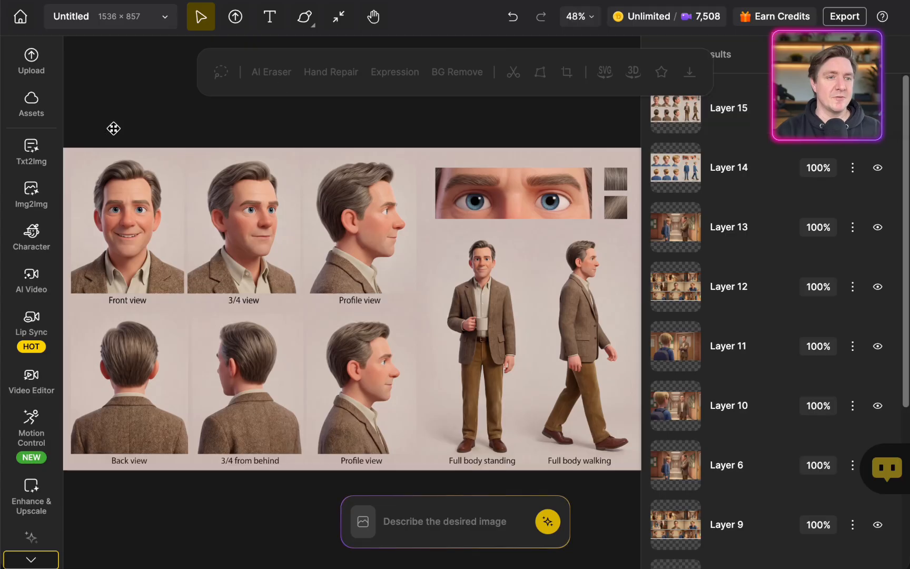
Open text-to-image generation and choose Nano Banana Pro as the model
click(32, 153)
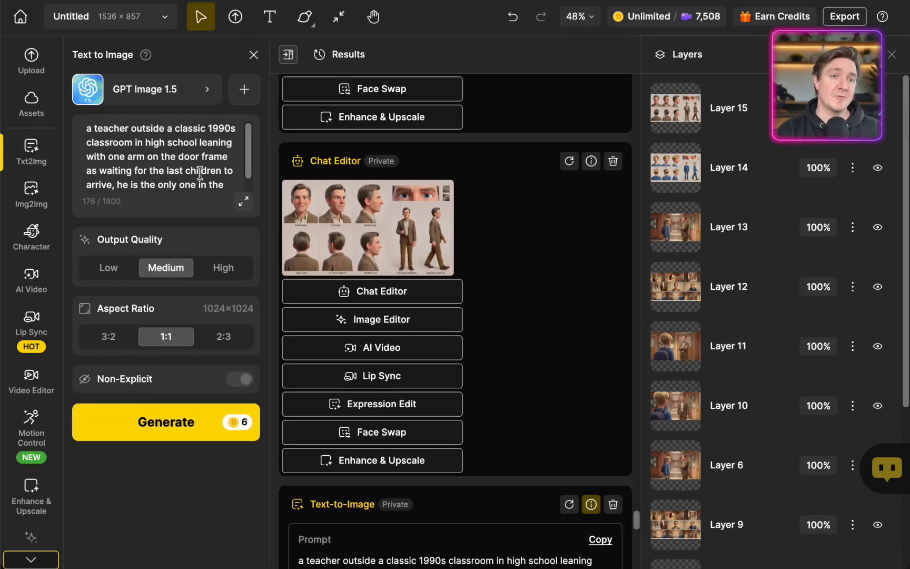
click(200, 93)
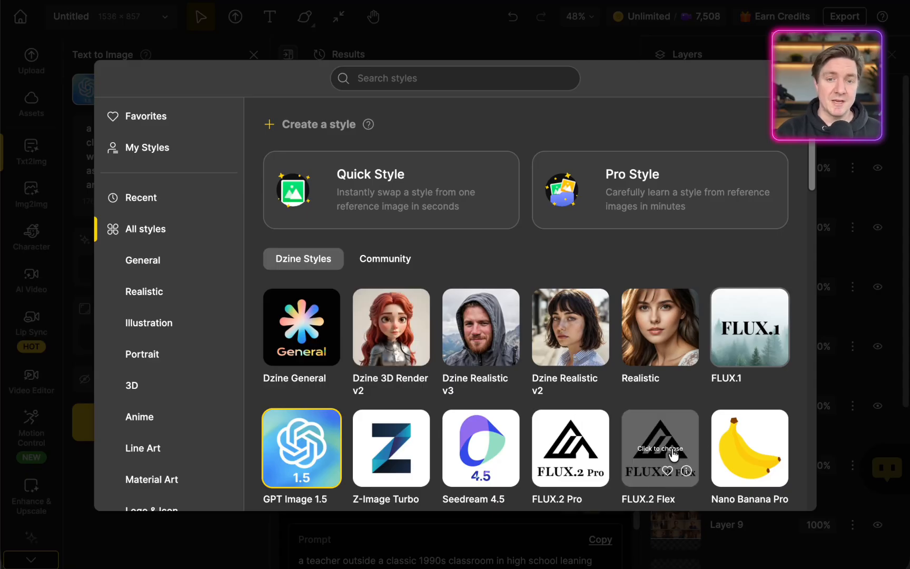
click(757, 453)
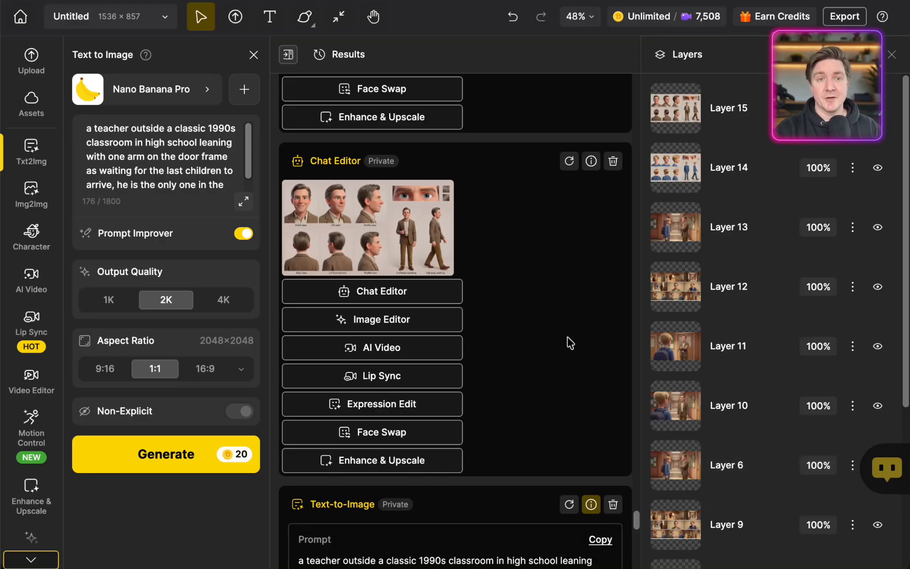
Replace the prompt with "a classic 1990s school bully" and generate the image in 4K at 16:9
click(182, 182)
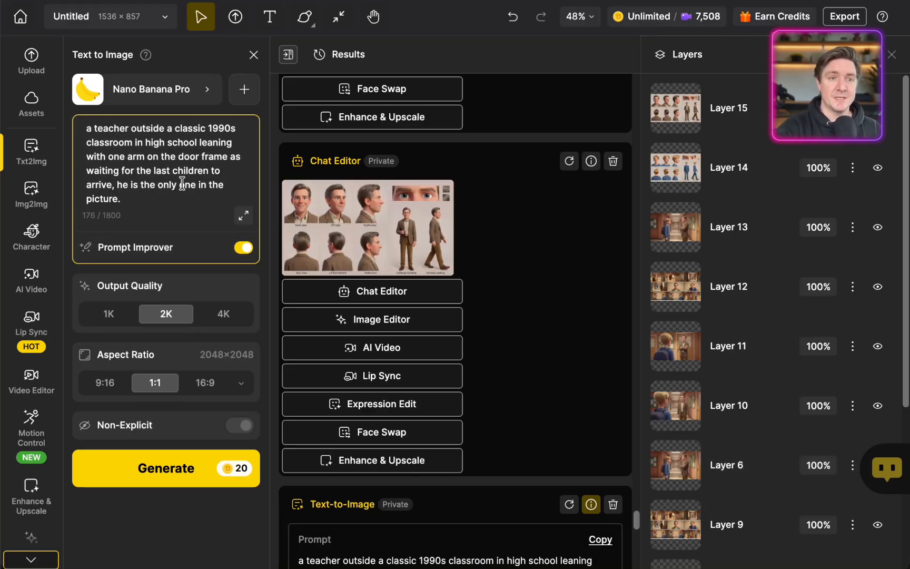
key(ctrl+a)
text(a c)
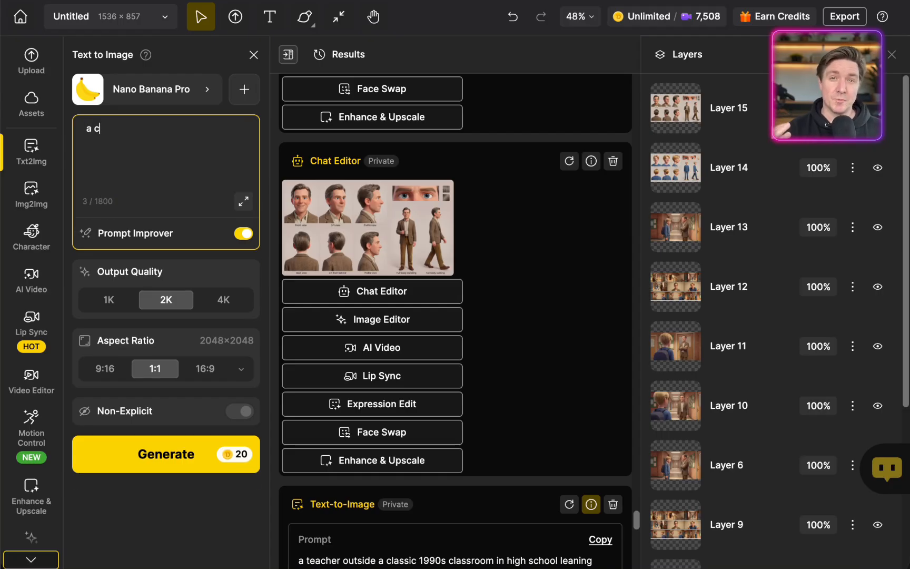
text(lassic 1990s school bully)
click(223, 299)
click(204, 368)
click(187, 454)
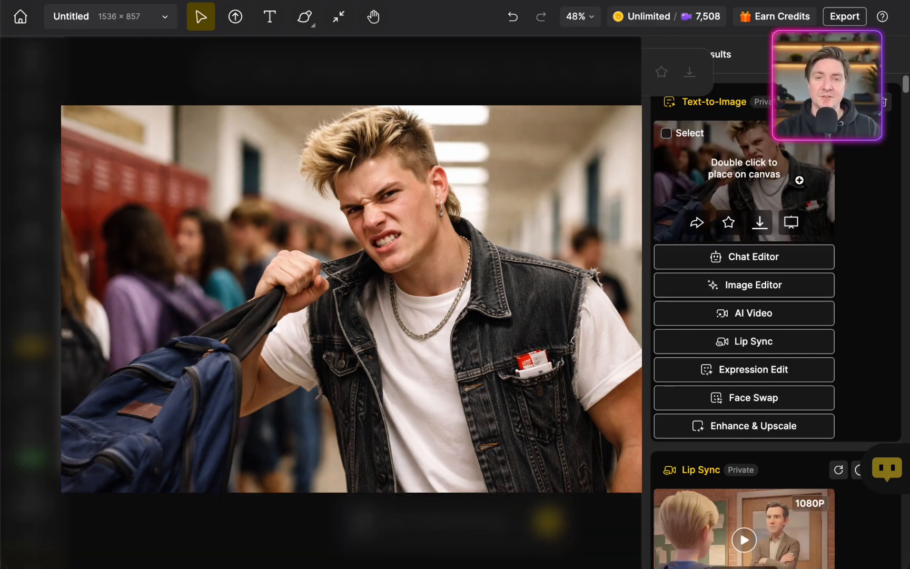
Place the bully image on the canvas and, with the teacher's sheet as second reference, prompt for a same-style character sheet with black hair
double_click(798, 180)
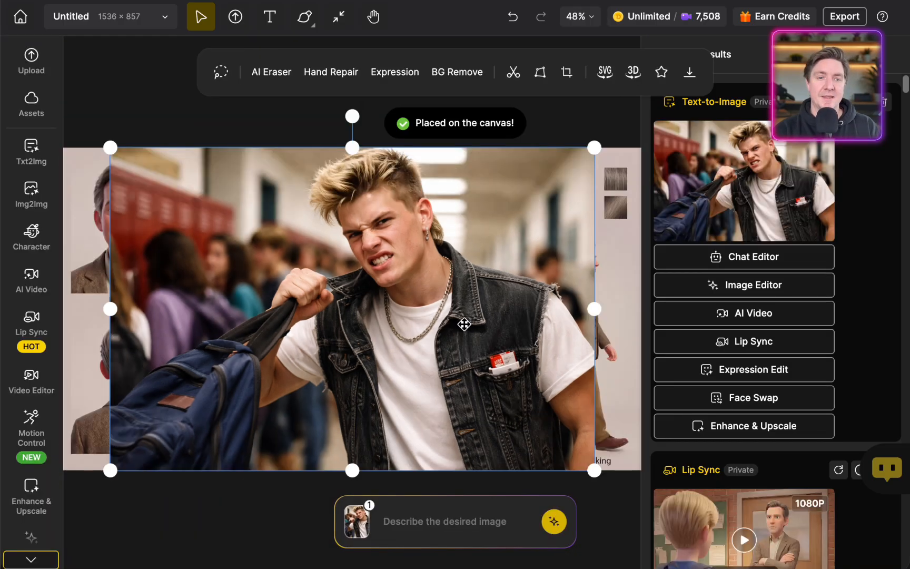
click(475, 536)
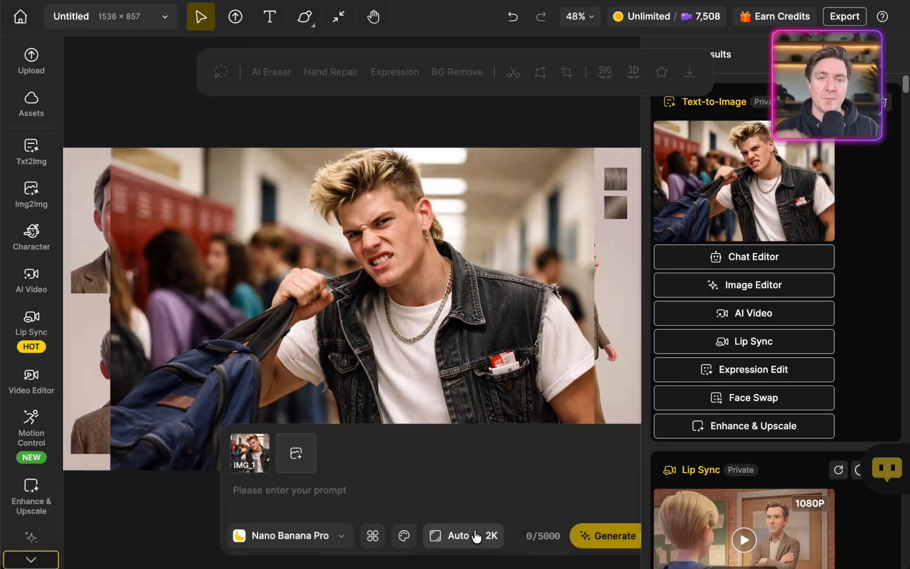
click(299, 453)
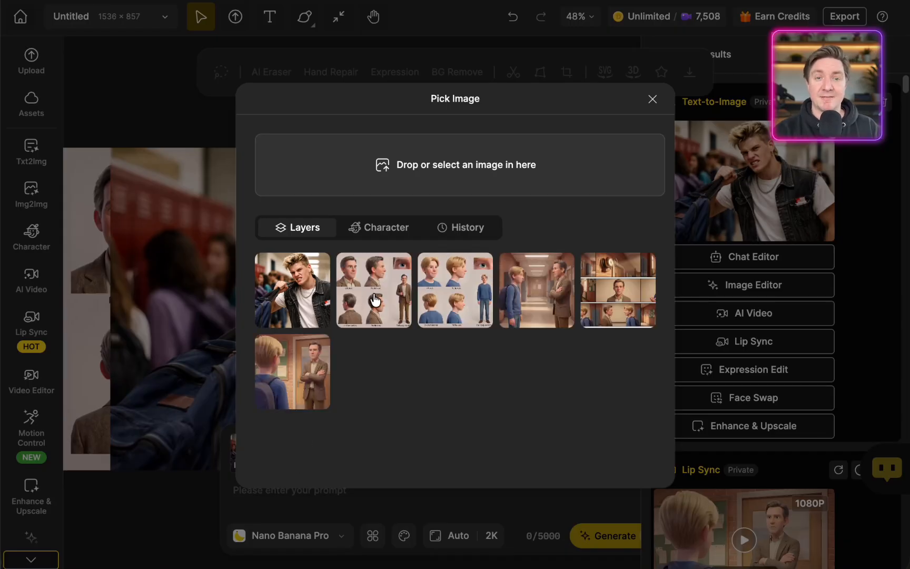
click(375, 305)
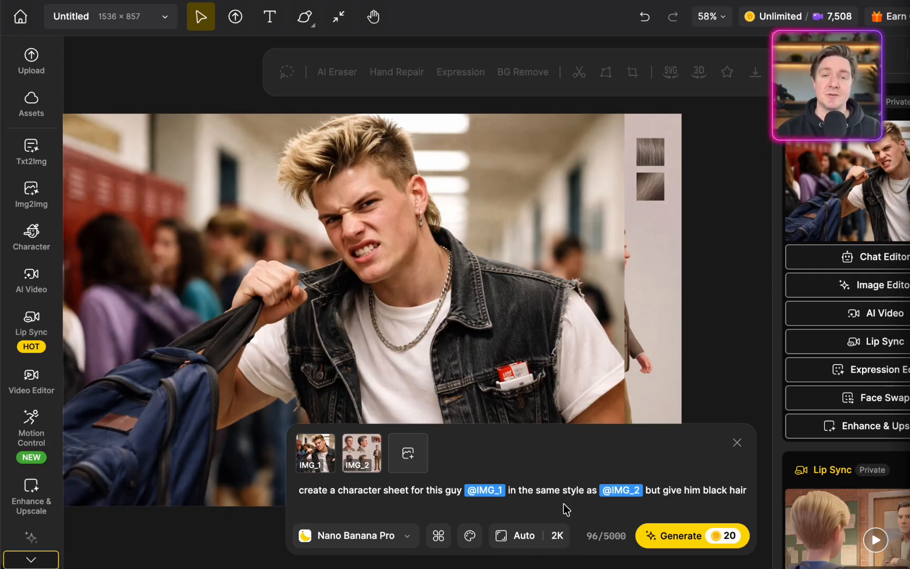
Set the character sheet's aspect ratio to 16:9 and image quality to 4K, and generate it
click(553, 544)
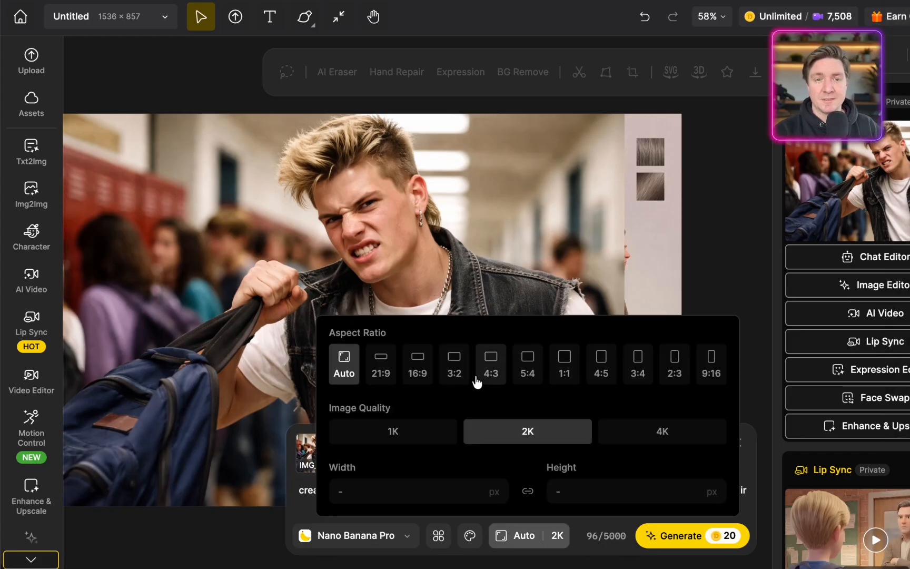
click(418, 363)
click(557, 535)
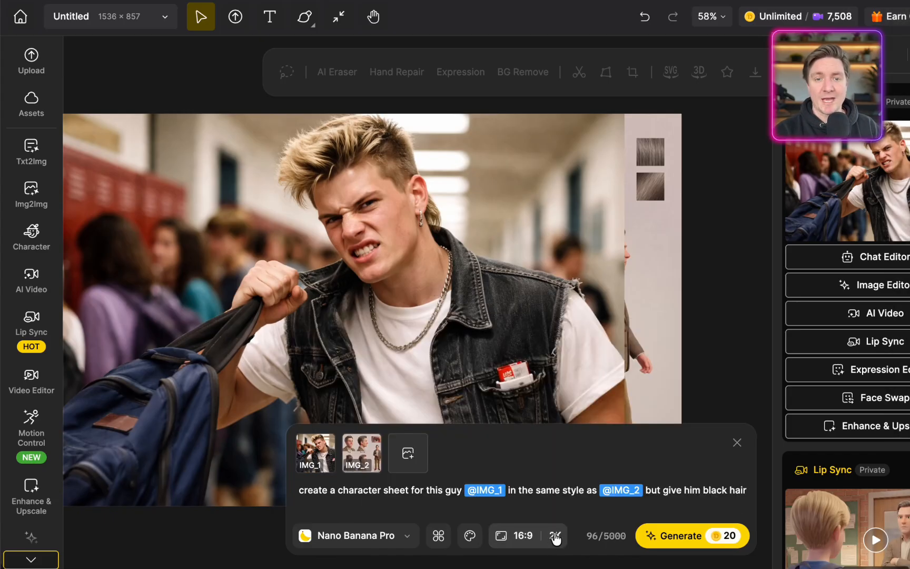
click(549, 537)
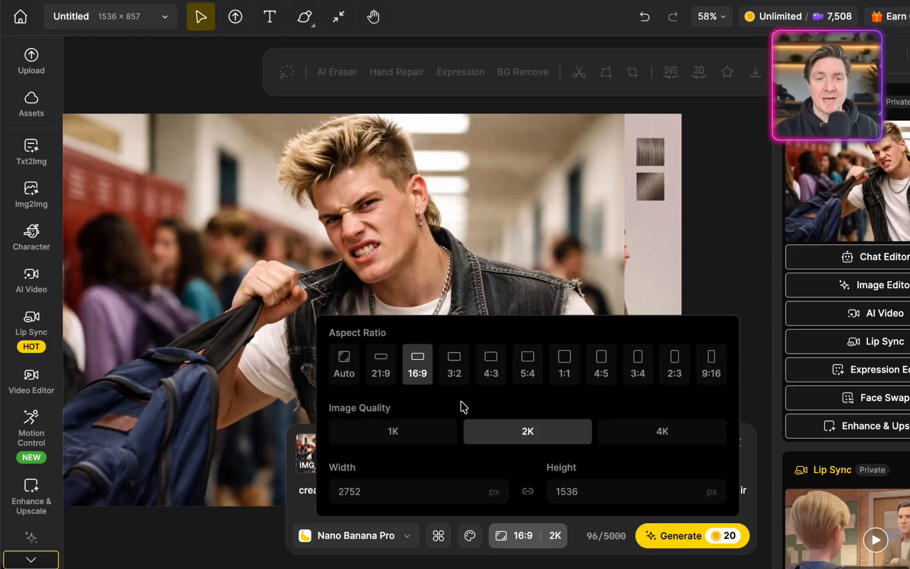
click(637, 430)
click(684, 537)
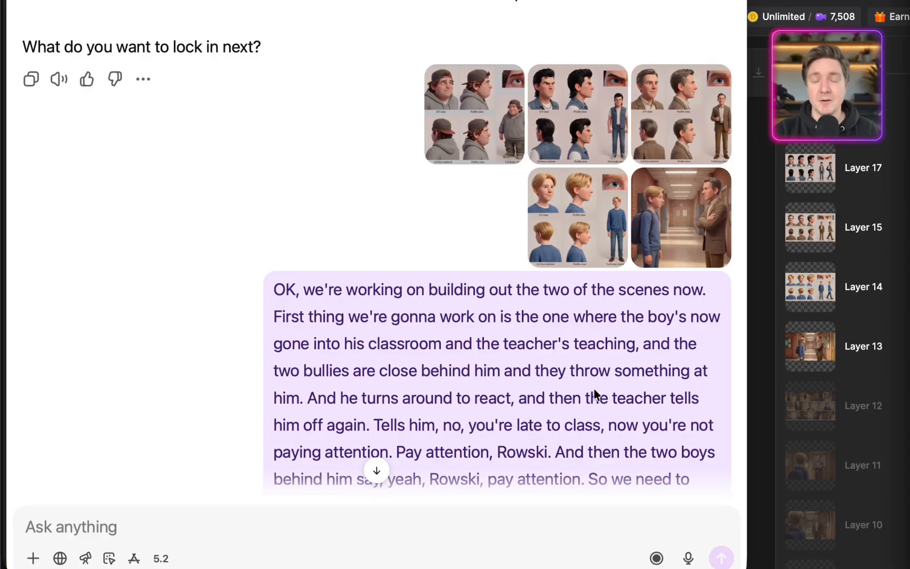
In the AI chat, read through the four-frame classroom storyboard prompt, from the style and characters to the frame descriptions
scroll(593, 392, down, 15)
scroll(593, 392, down, 20)
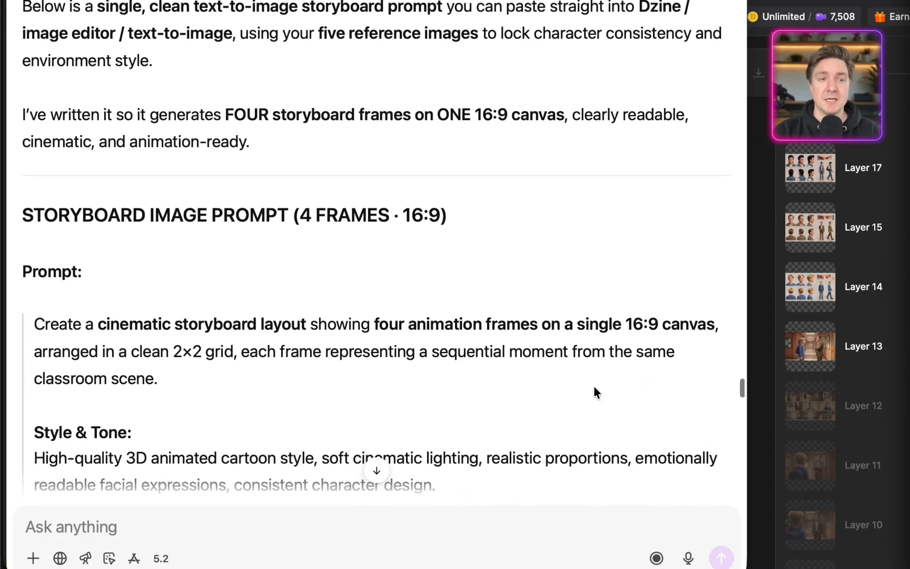
scroll(593, 392, down, 7)
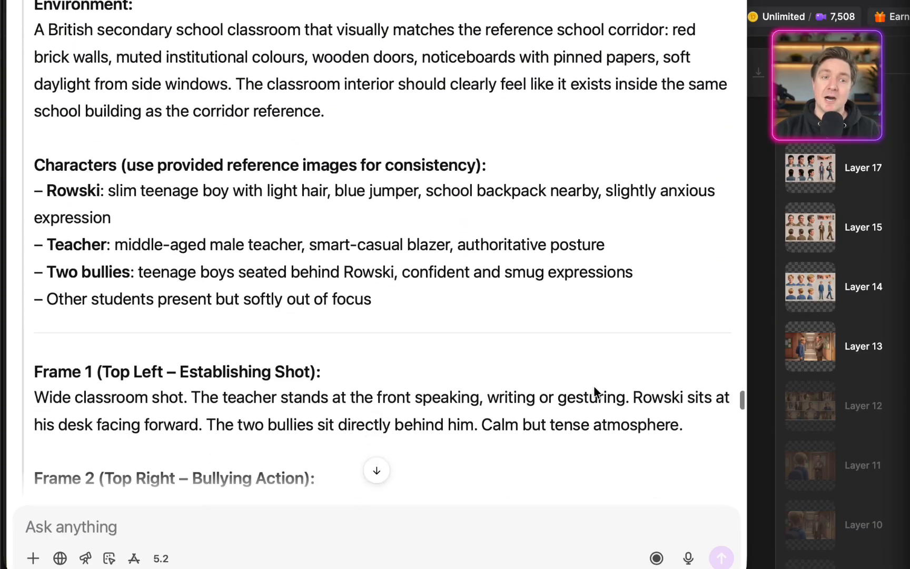
scroll(594, 391, down, 10)
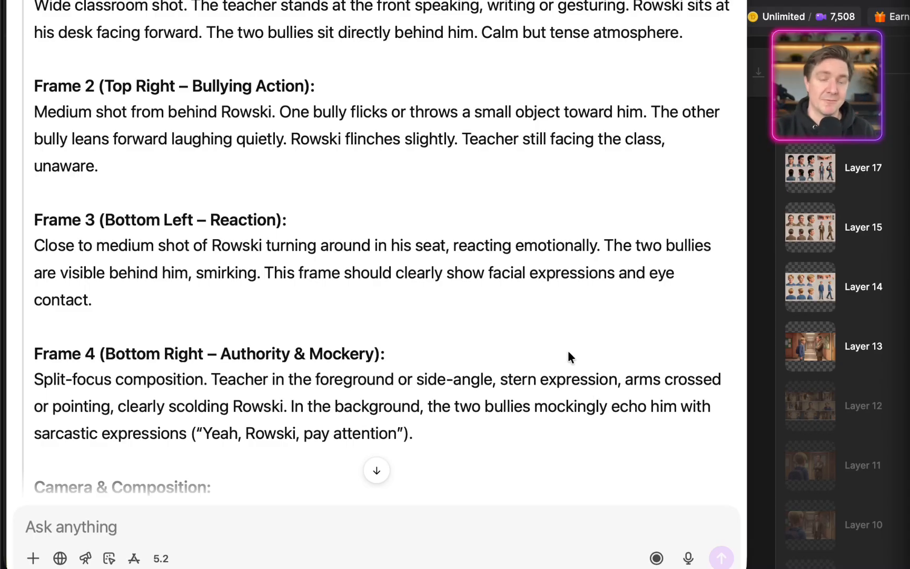
scroll(568, 352, up, 3)
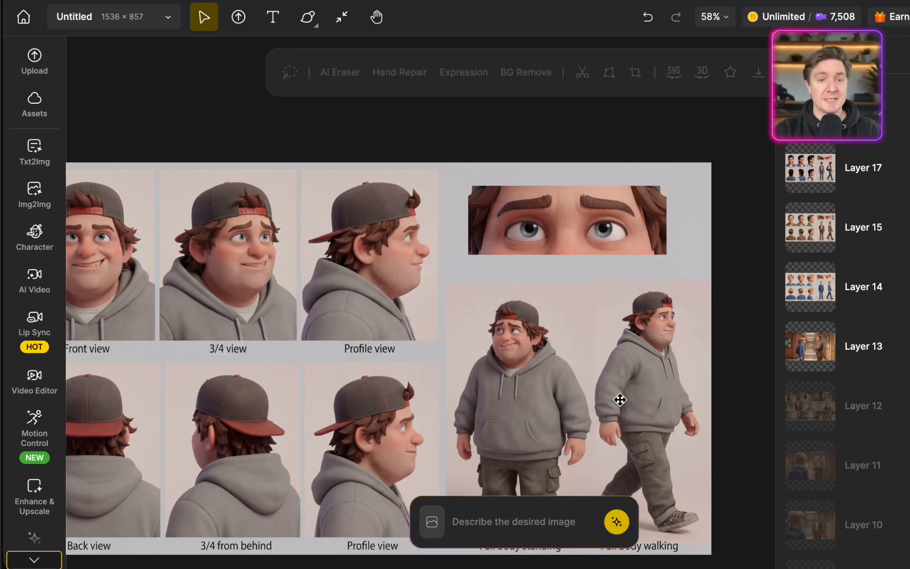
In Dzine, add five reference images for a new generation: both bullies' sheets, the teacher's sheet, the blond boy's sheet and the school corridor image
click(543, 516)
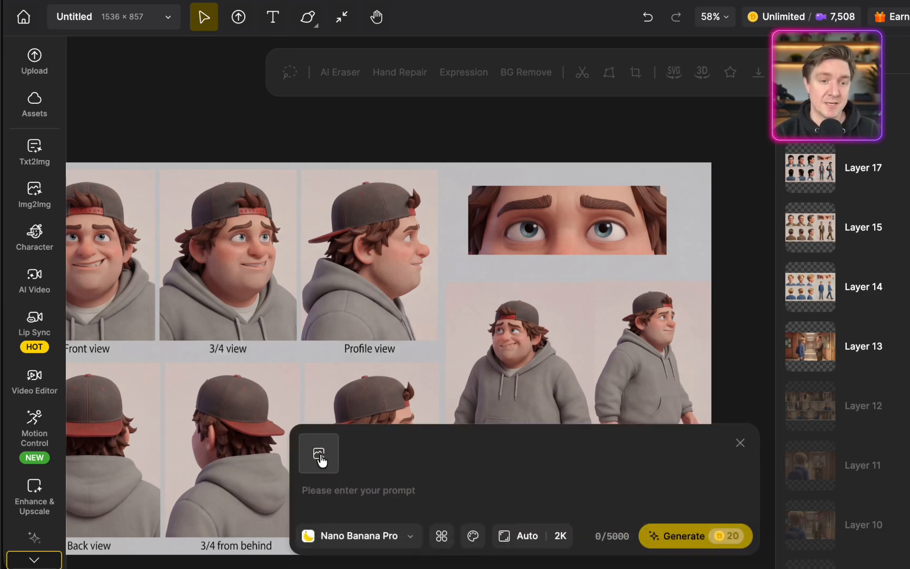
click(320, 458)
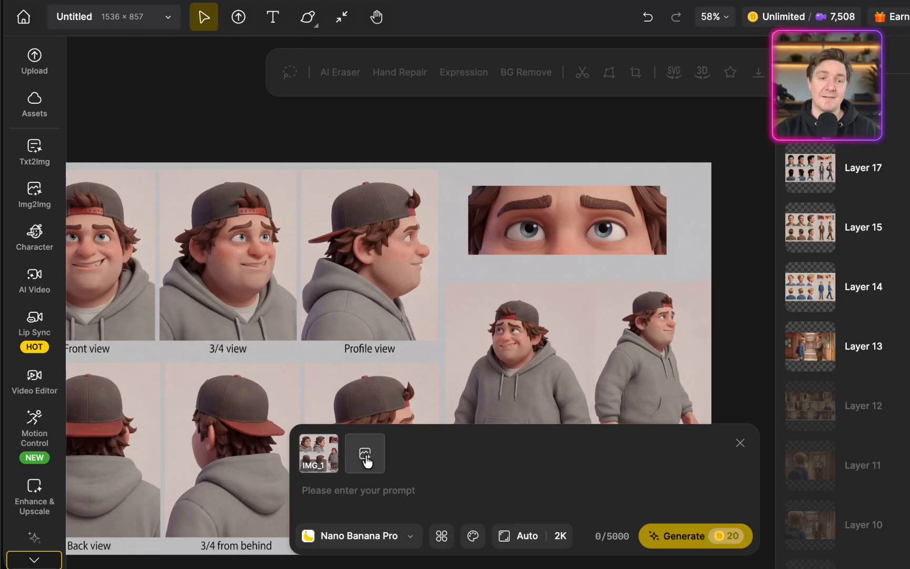
click(367, 457)
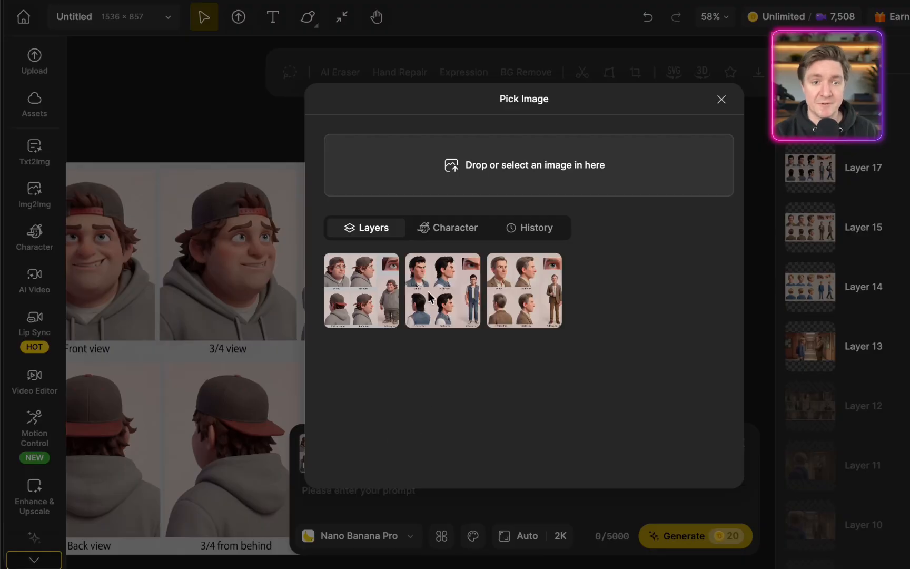
click(428, 291)
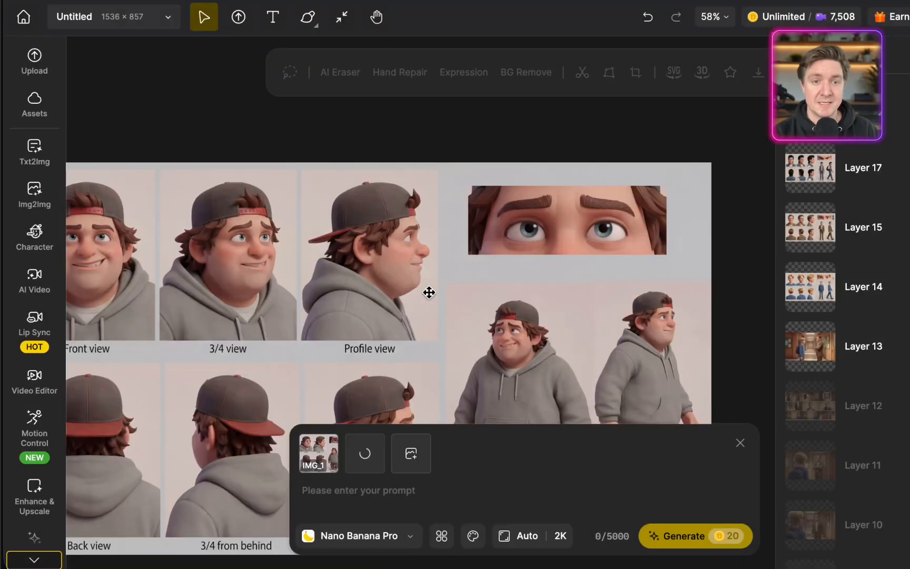
click(411, 453)
click(533, 300)
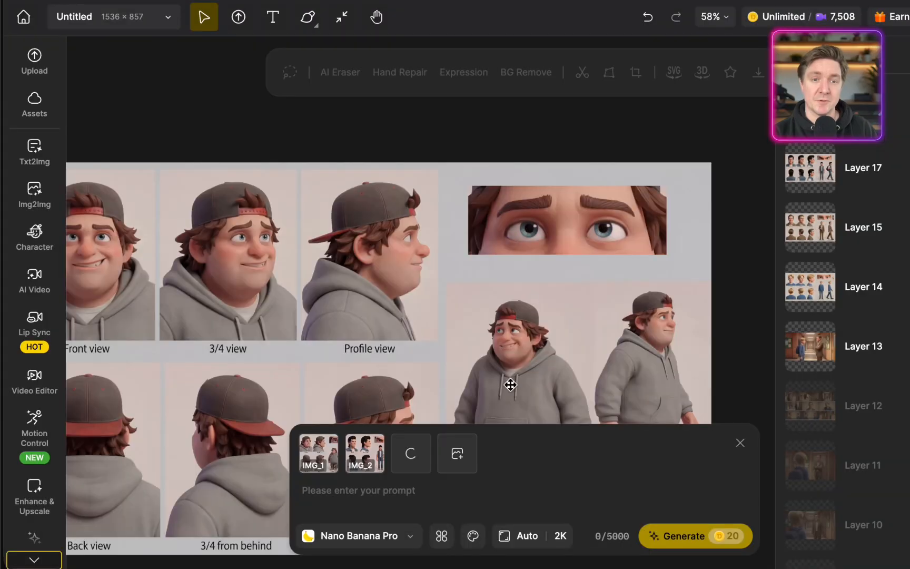
click(464, 456)
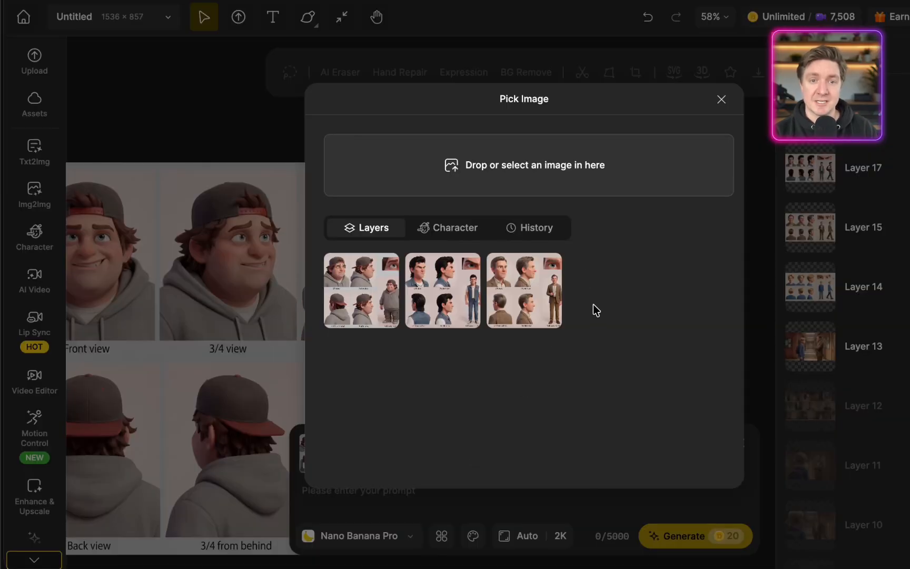
click(608, 308)
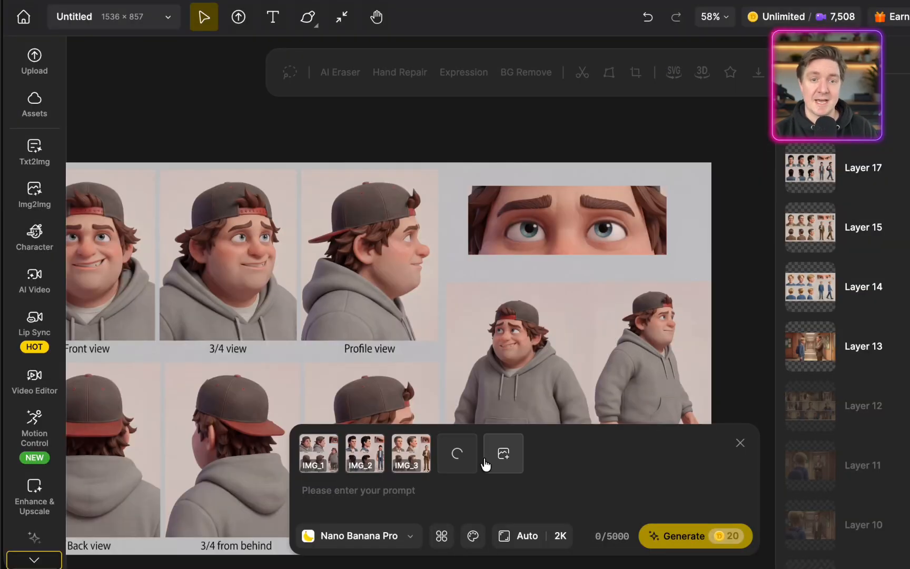
click(515, 455)
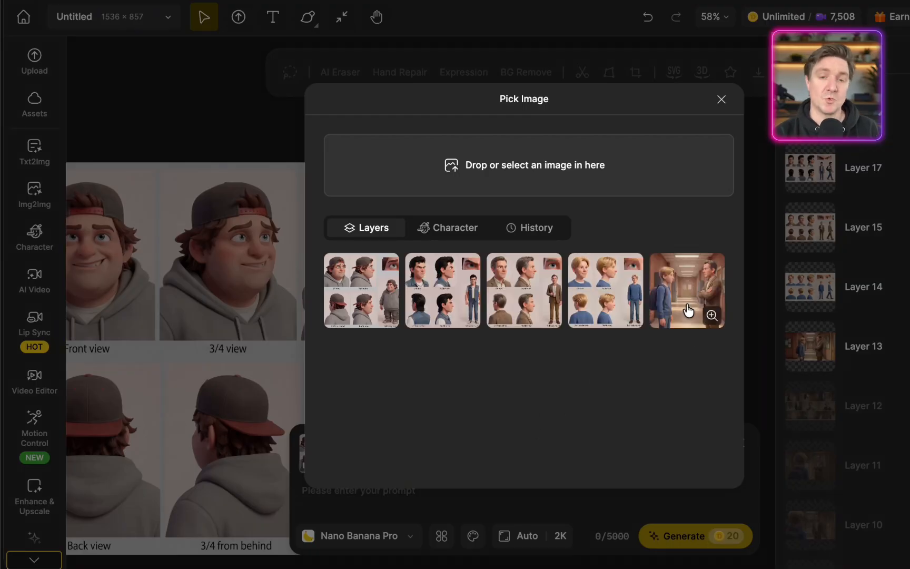
click(687, 311)
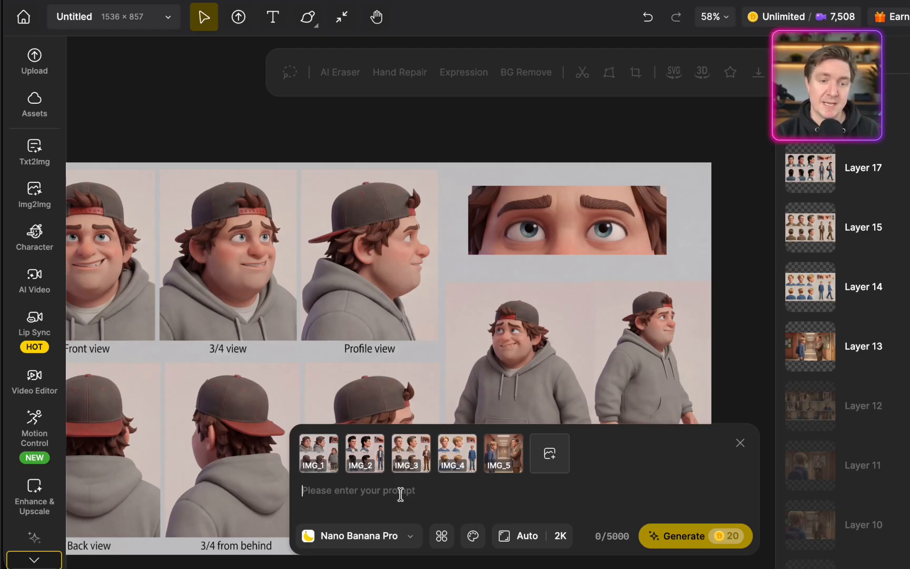
Paste the cinematic 2×2 classroom storyboard text as the image prompt and check it
key(ctrl+v)
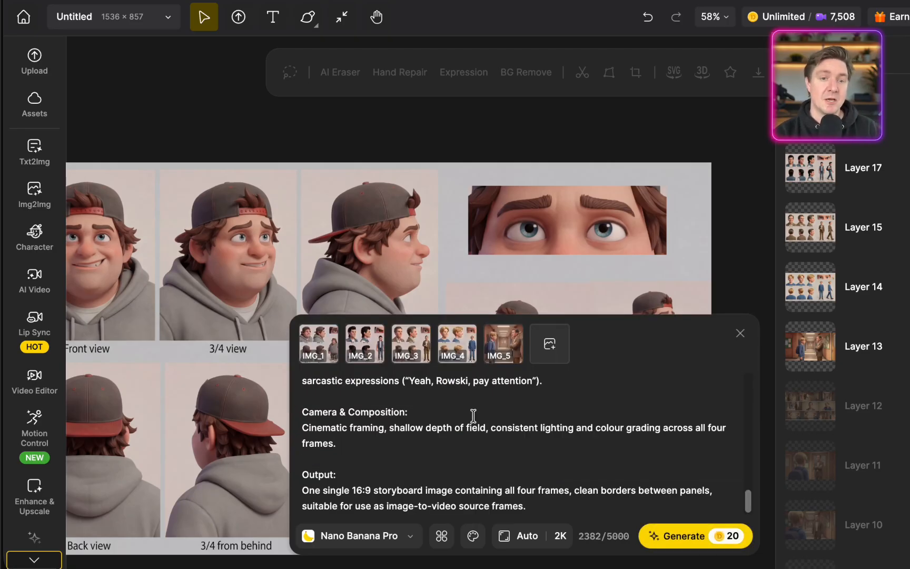
scroll(472, 415, up, 10)
scroll(472, 415, up, 4)
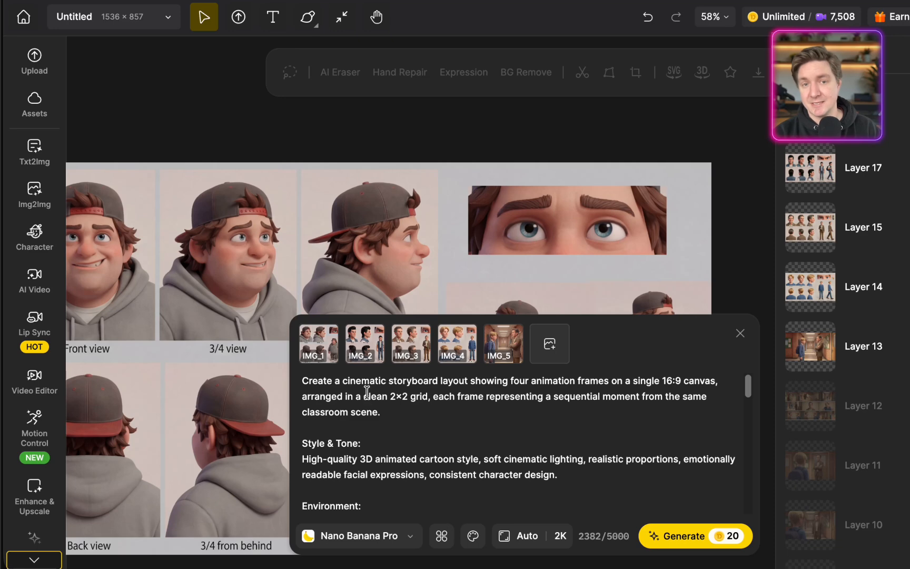
scroll(506, 436, down, 2)
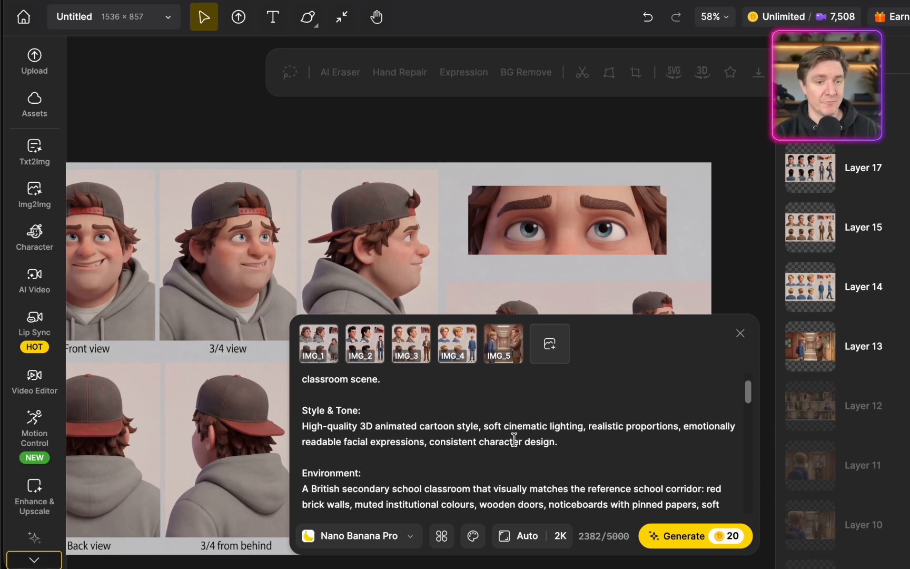
Set the storyboard's aspect ratio to 16:9 and image quality to 4K, and generate it
click(560, 545)
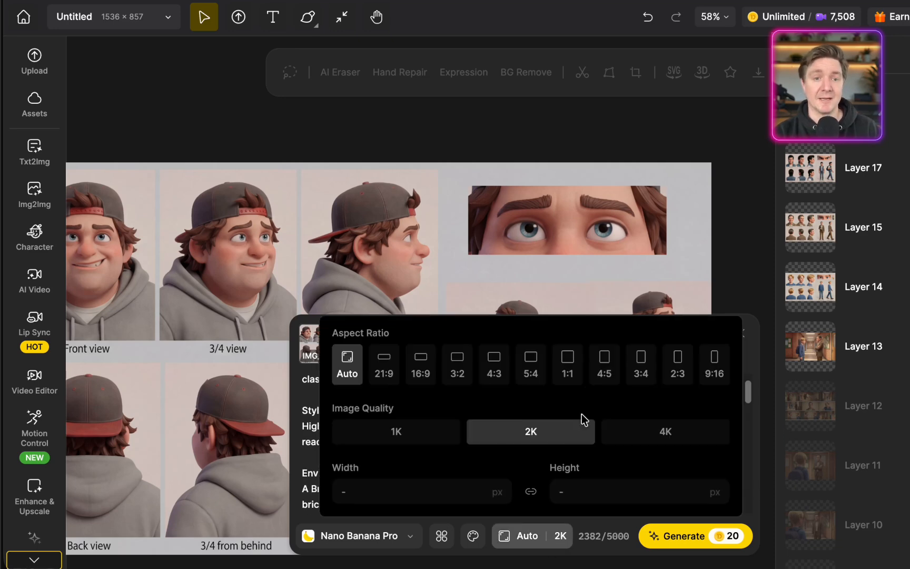
click(425, 366)
click(659, 433)
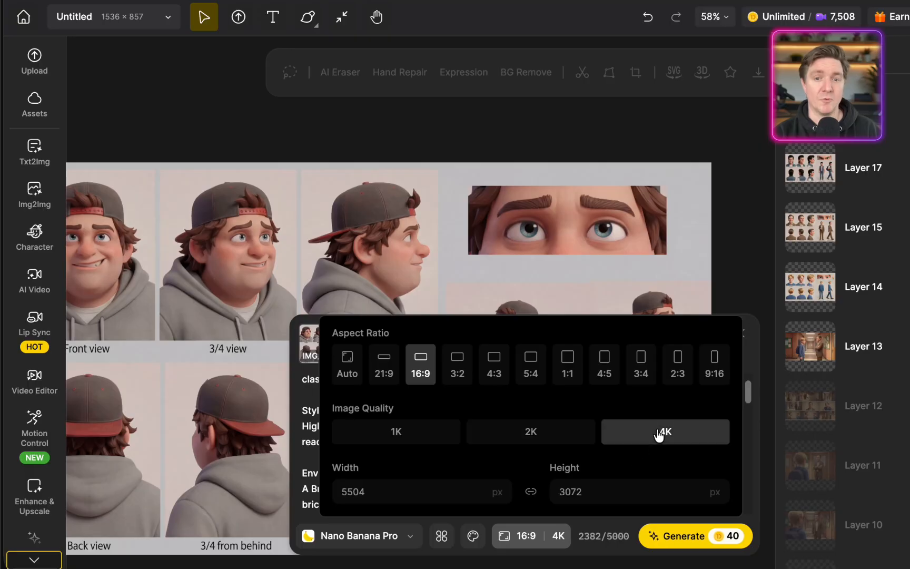
click(702, 537)
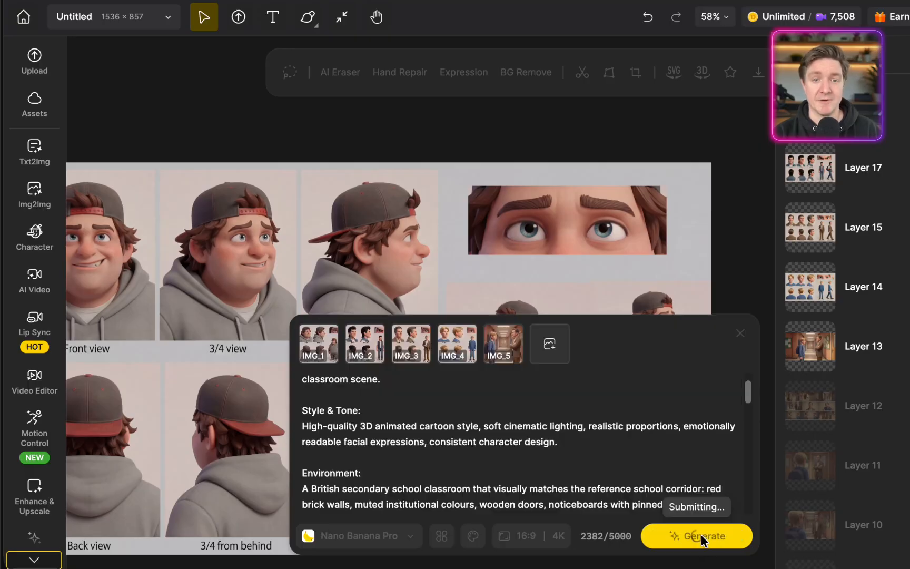
click(311, 352)
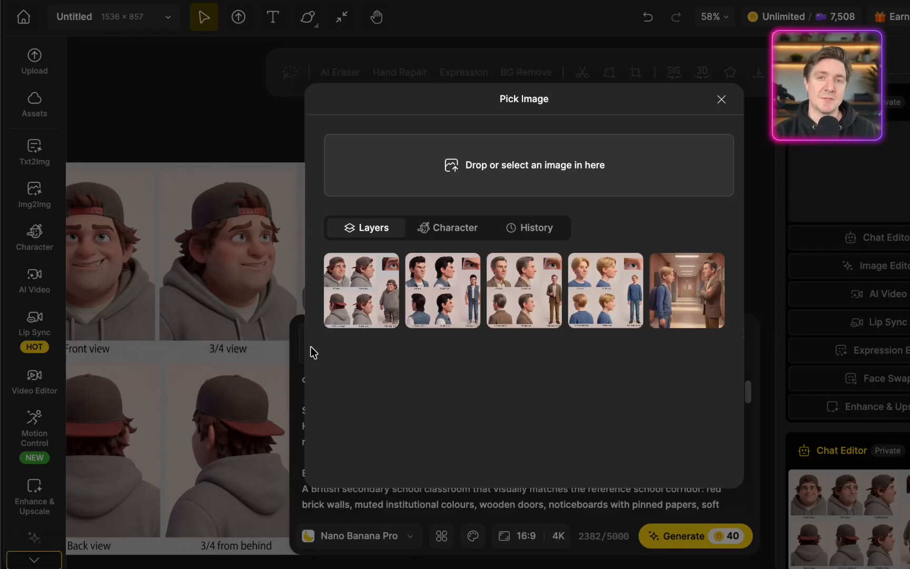
click(363, 280)
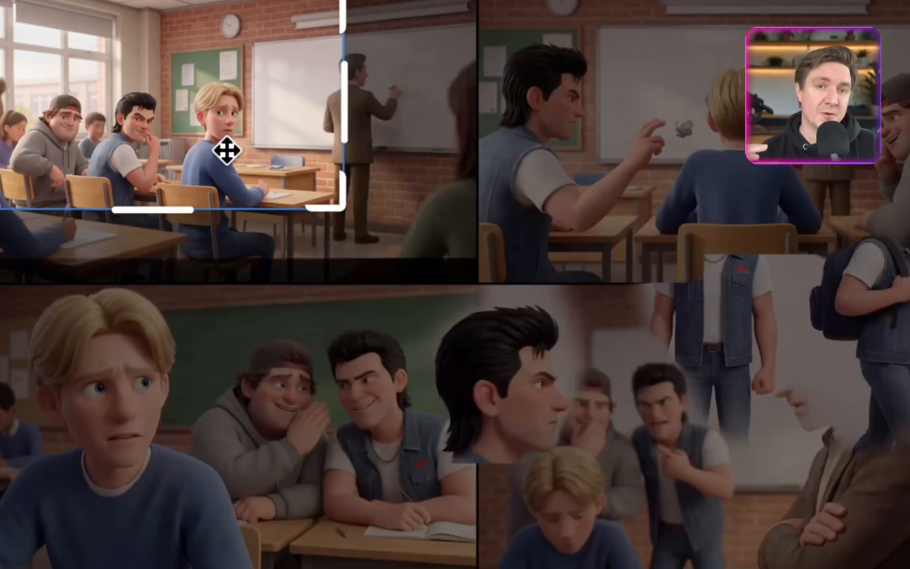
drag(227, 151, 359, 174)
drag(97, 232, 175, 189)
mouse_move(279, 133)
mouse_down()
mouse_move(274, 112)
mouse_move(273, 121)
mouse_up()
drag(472, 177, 486, 185)
drag(417, 166, 425, 189)
drag(159, 212, 171, 203)
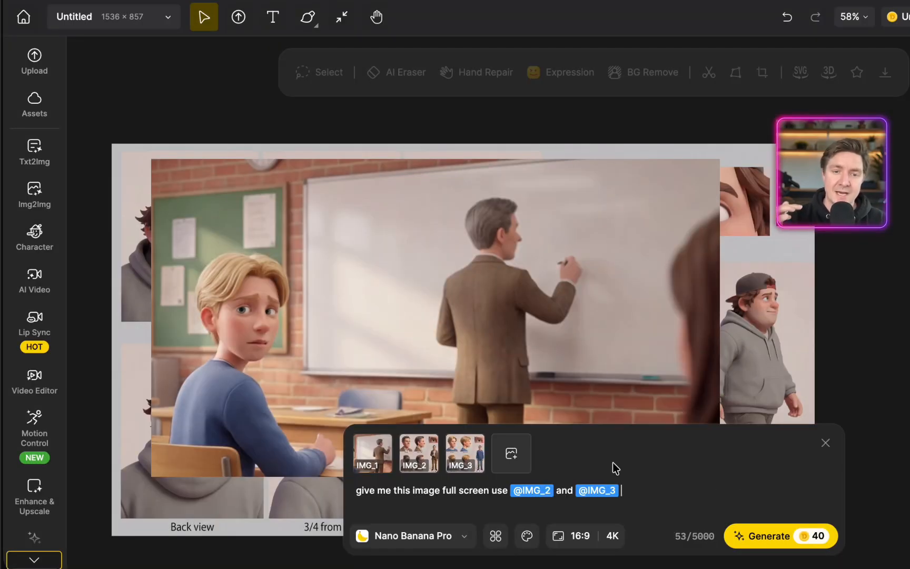
text(for character consistency)
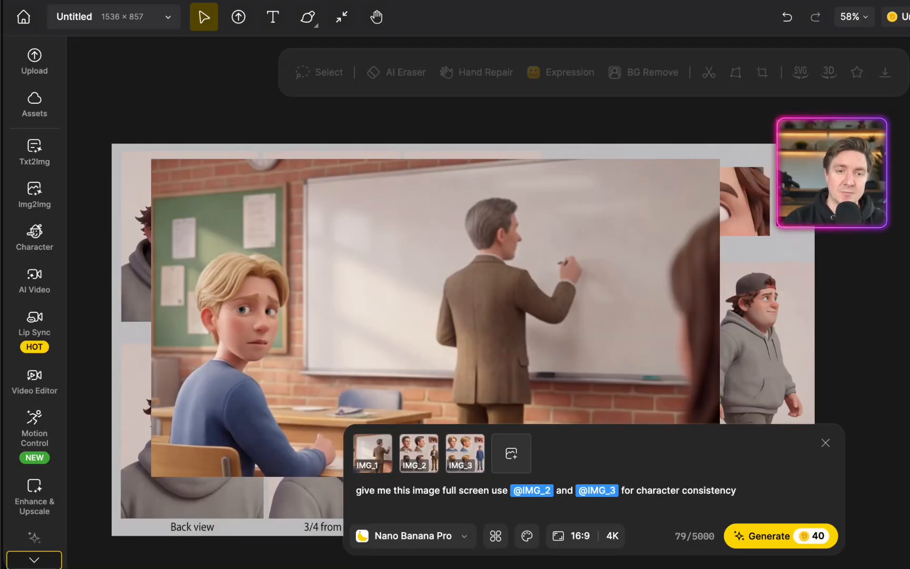
mouse_move(462, 462)
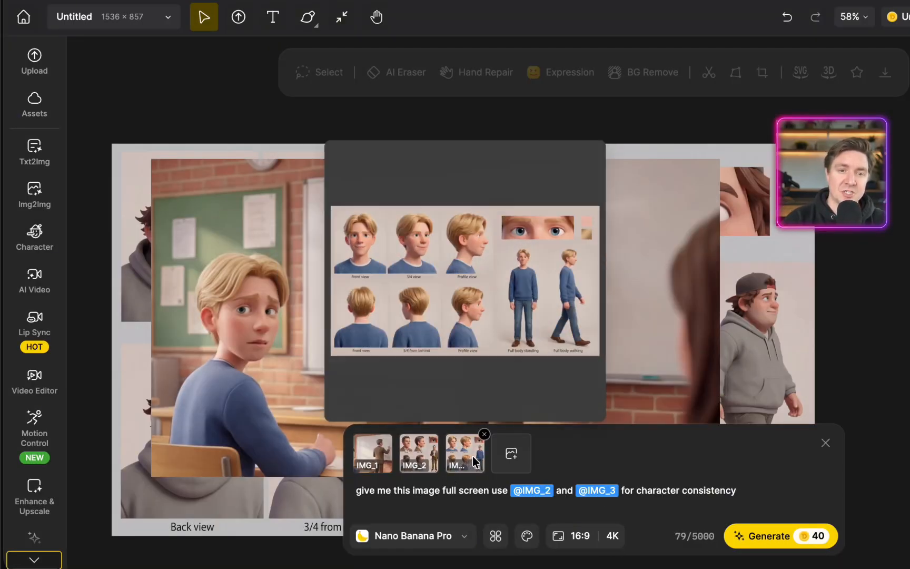
mouse_move(380, 457)
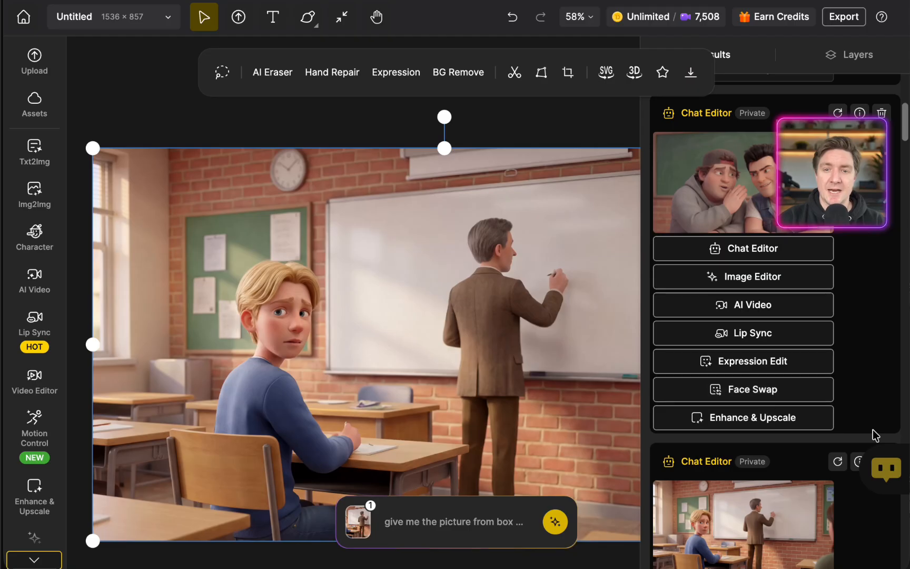
Send the generated image of the boy and the teacher at the whiteboard to AI Video as the start frame
mouse_move(811, 483)
scroll(811, 483, down, 5)
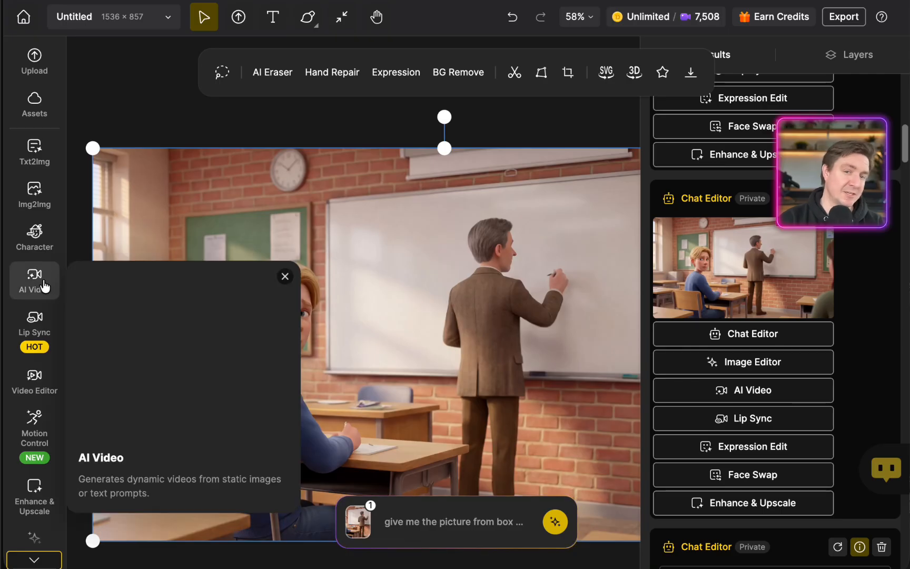
click(760, 399)
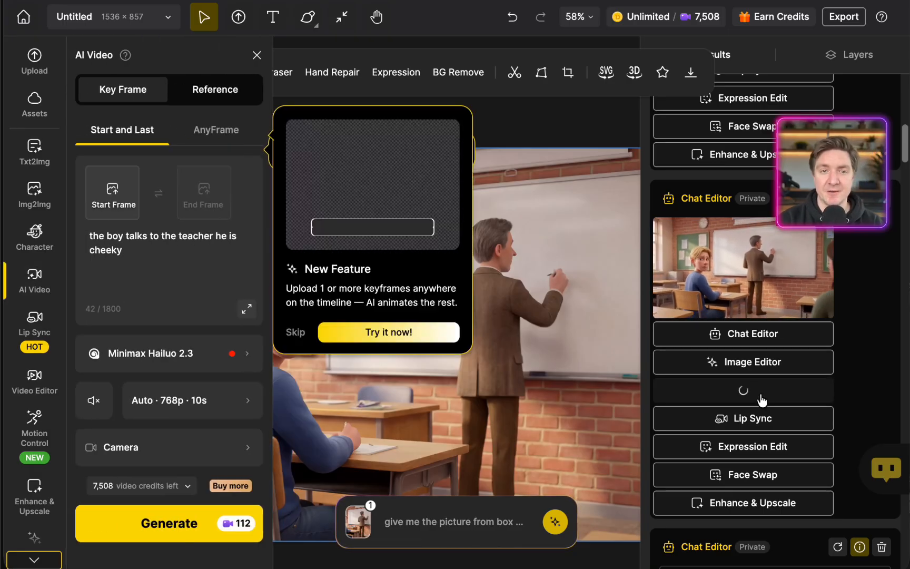
click(141, 260)
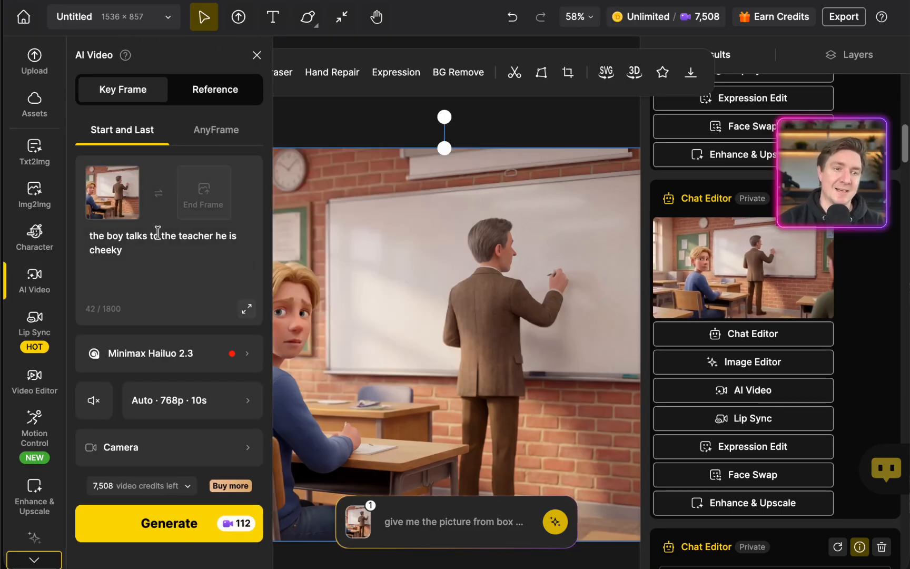
Replace the video prompt with the teacher writing maths basics and the boy turning to pay attention, using 1080p, 6s and the Left Circling camera shot
click(159, 251)
drag(159, 250, 88, 238)
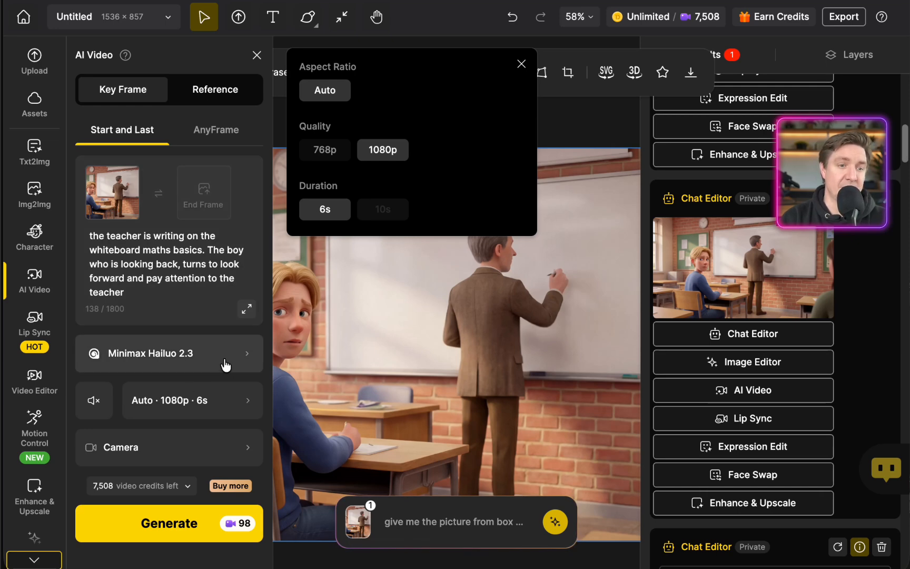
click(223, 452)
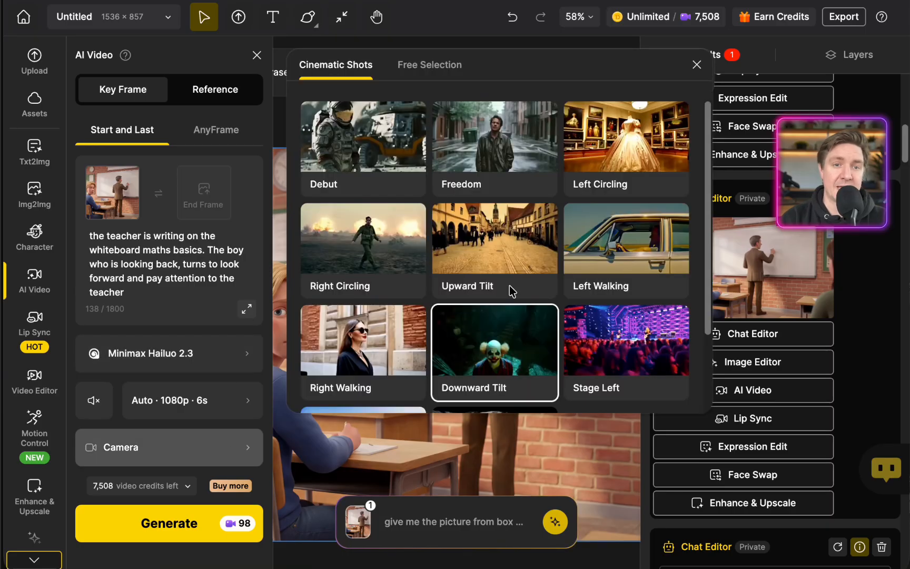
click(624, 140)
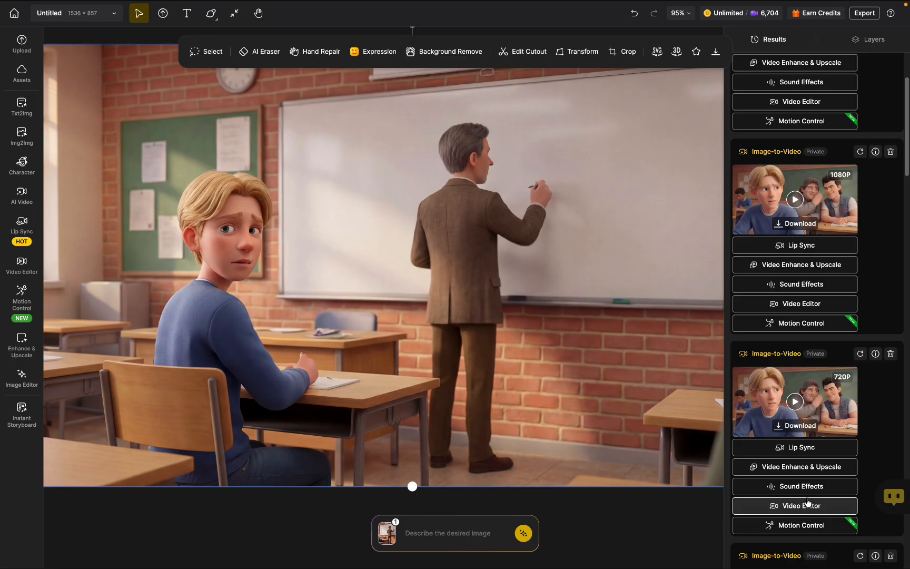
Start lip sync on the 720P clip of the boy and bullies, and pick only the two bullies' faces as speakers
click(809, 455)
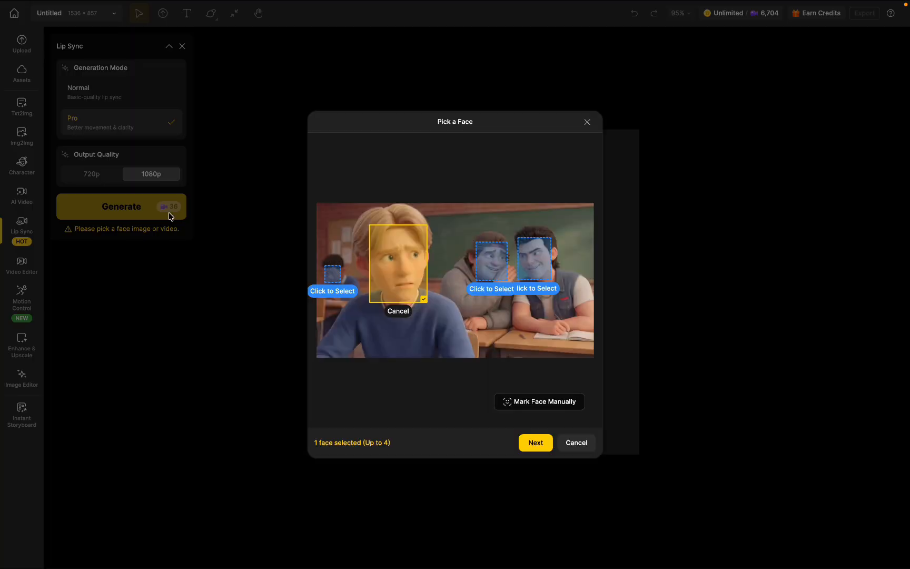
click(405, 277)
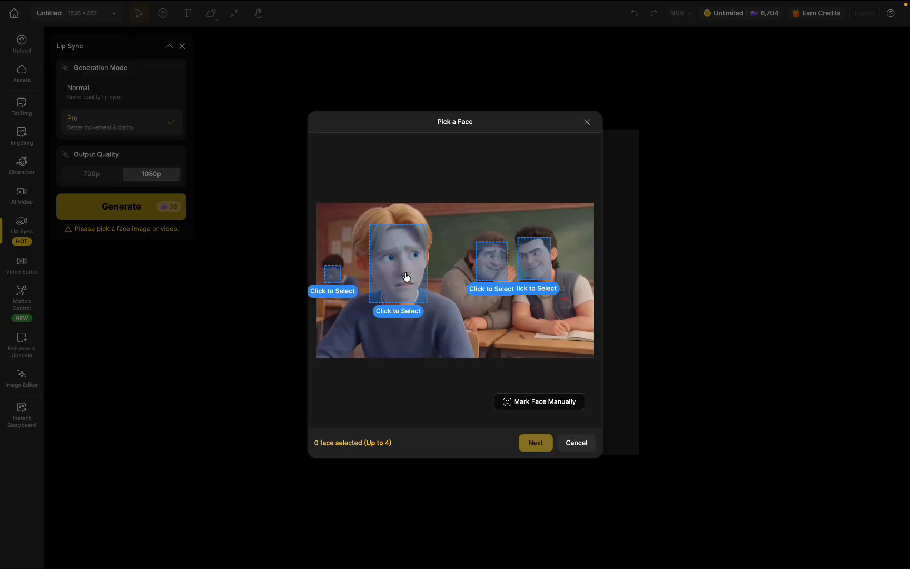
click(497, 284)
click(539, 269)
click(547, 440)
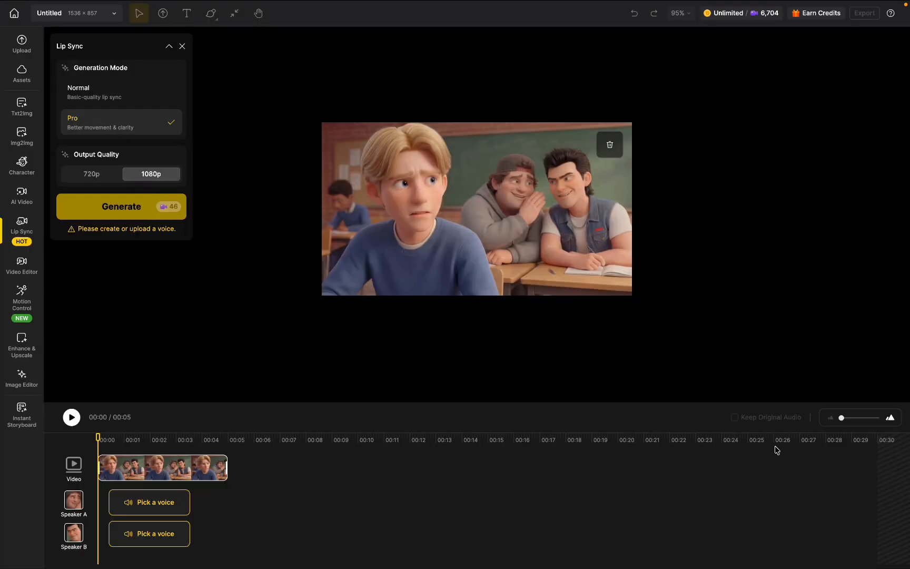
Upload the ElevenLabs MP3 added at 18:26 from Downloads as Speaker A's voice
click(154, 504)
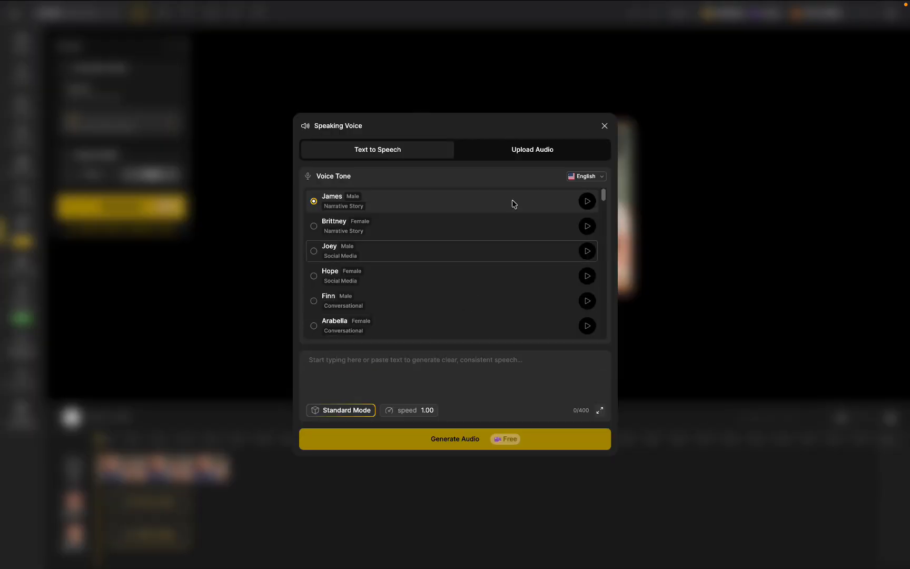
click(525, 152)
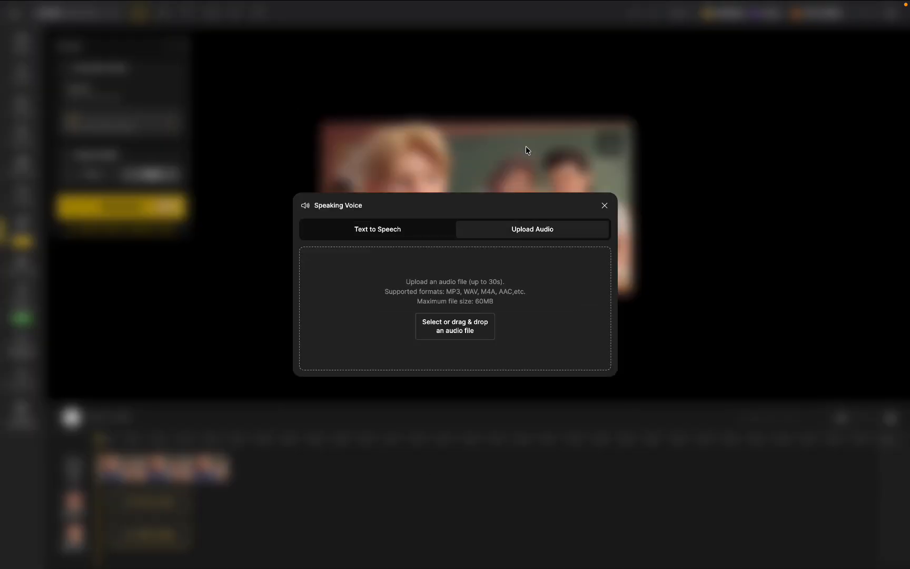
click(460, 326)
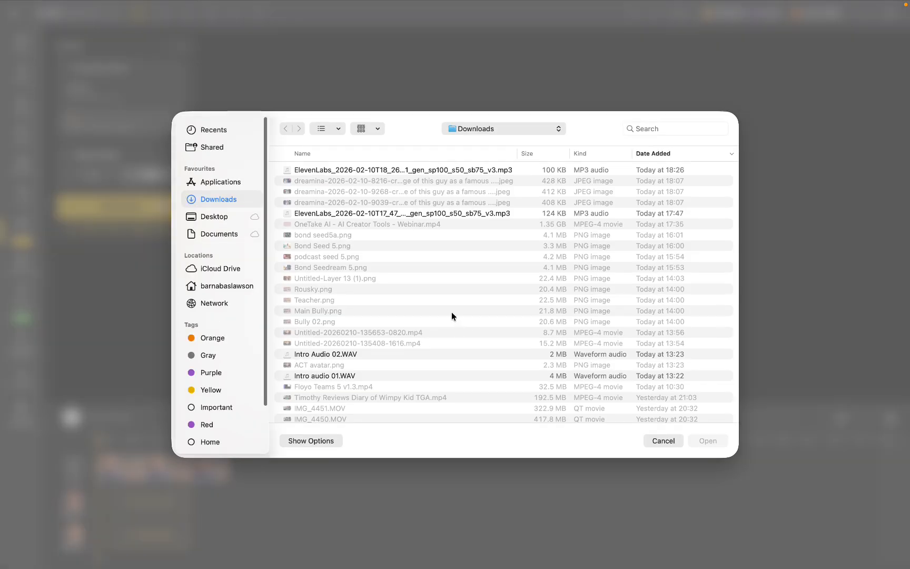
click(440, 171)
click(705, 442)
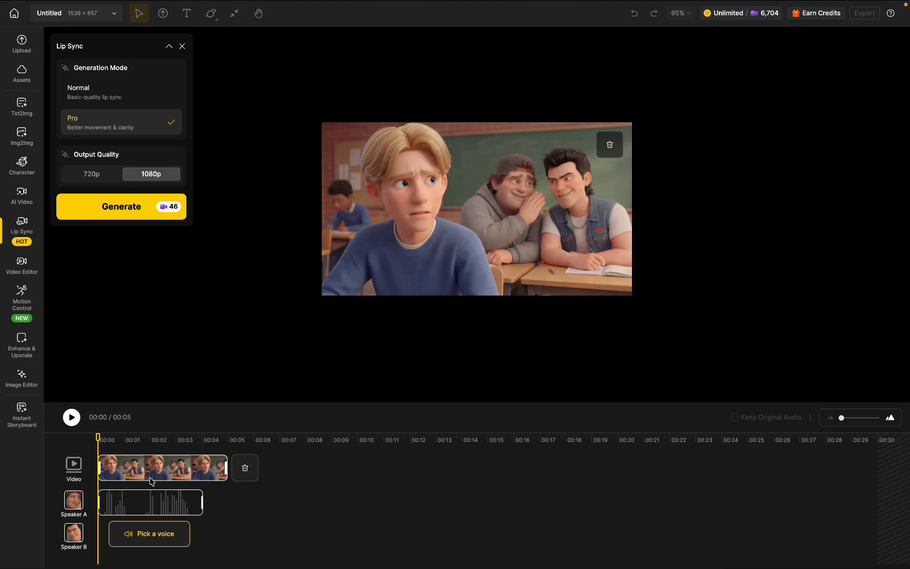
Shift Speaker B's audio clip to start around the end of Speaker A's clip, and play back the dialogue to check the timing
click(76, 412)
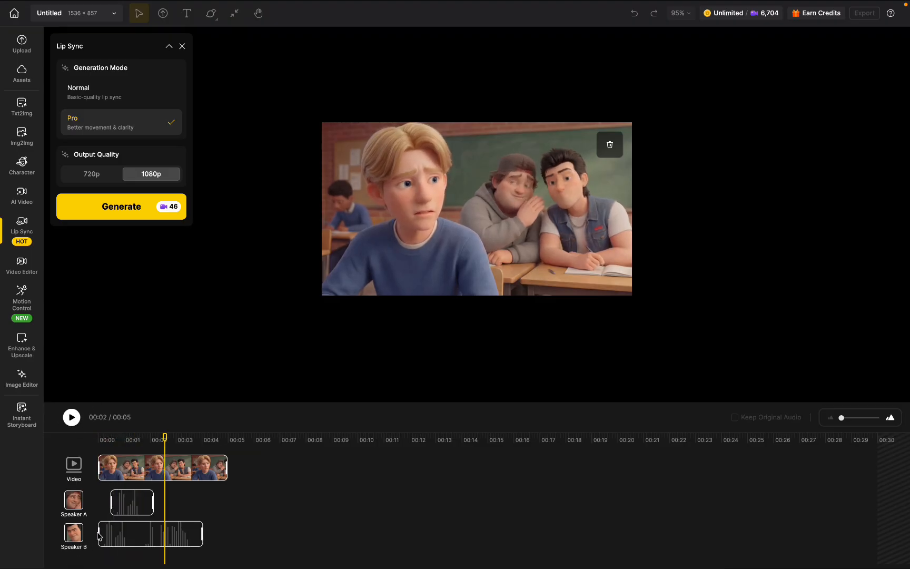
drag(141, 535, 154, 536)
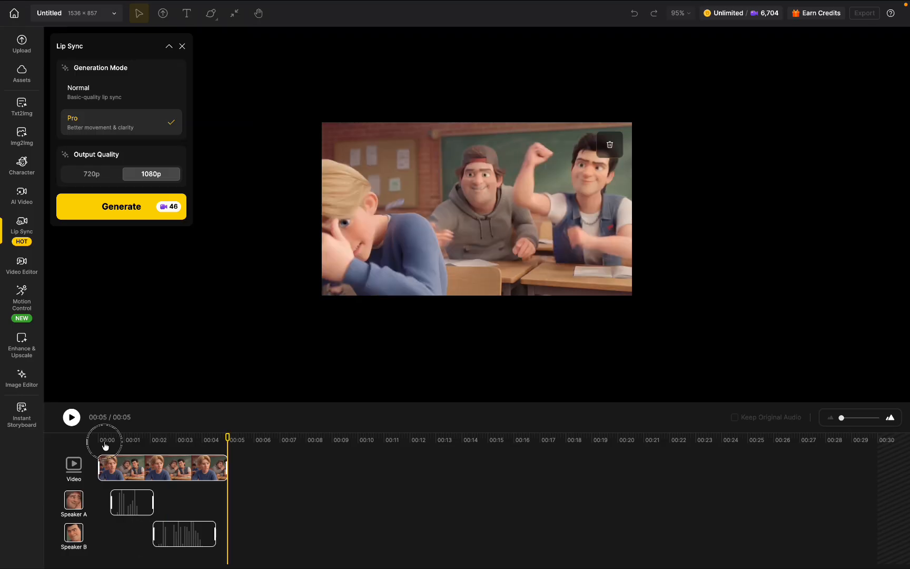
click(97, 441)
click(72, 418)
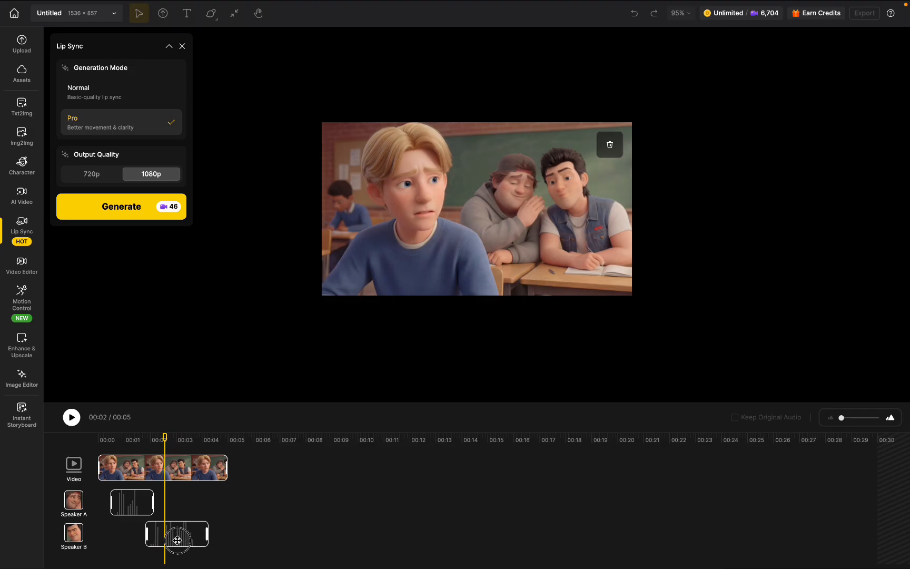
click(134, 442)
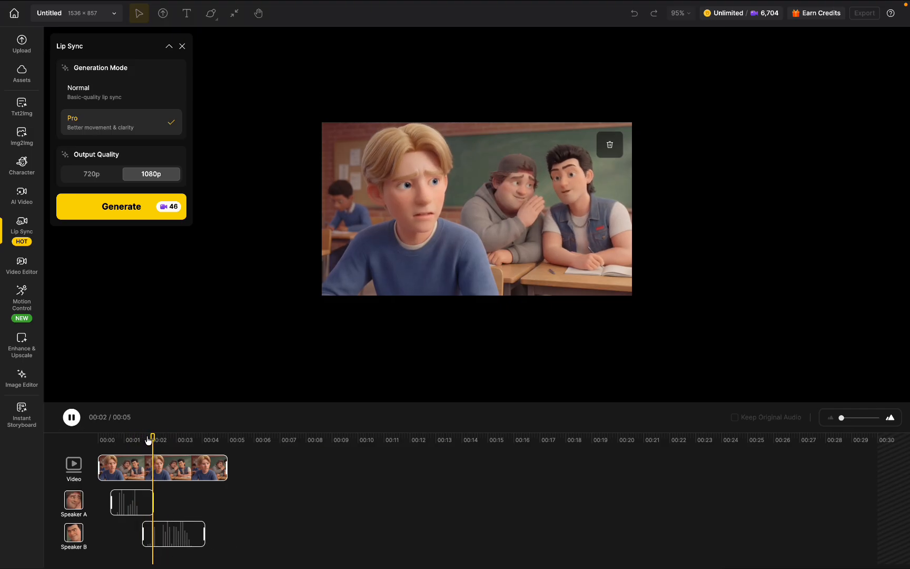